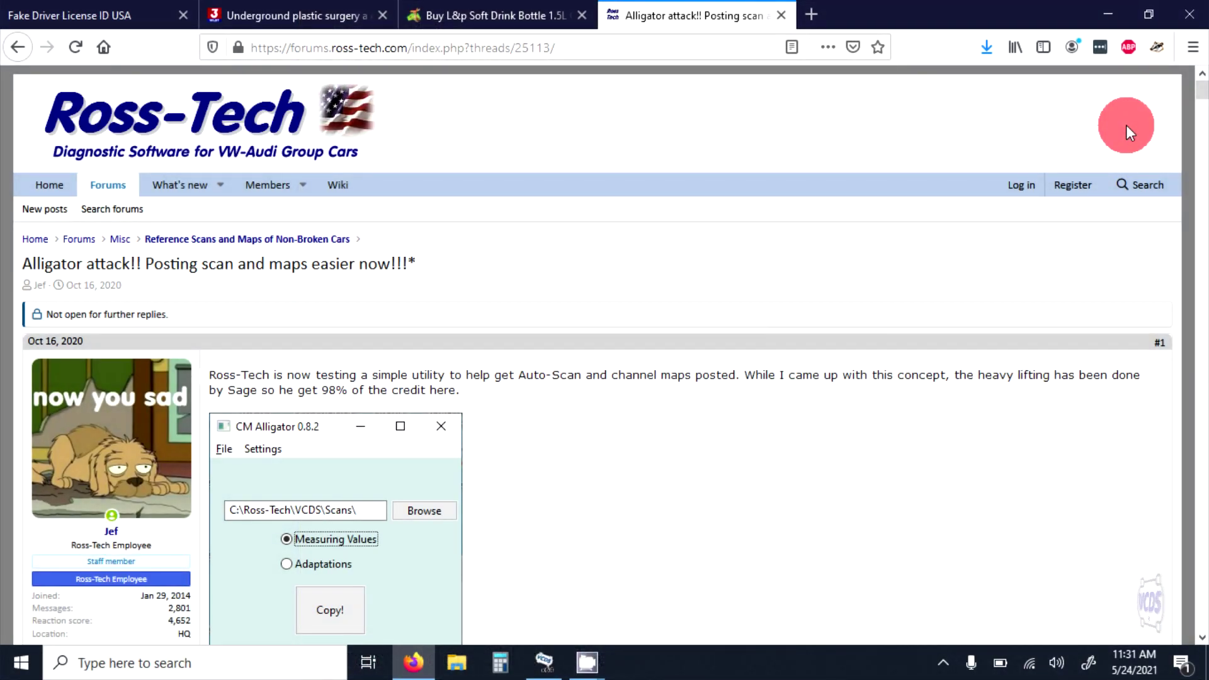
Step: Download and save the VCDS label file updater from the Alligator announcement thread
{"action": "left_click_drag", "start_coordinate": [1204, 106], "coordinate": [1202, 120]}
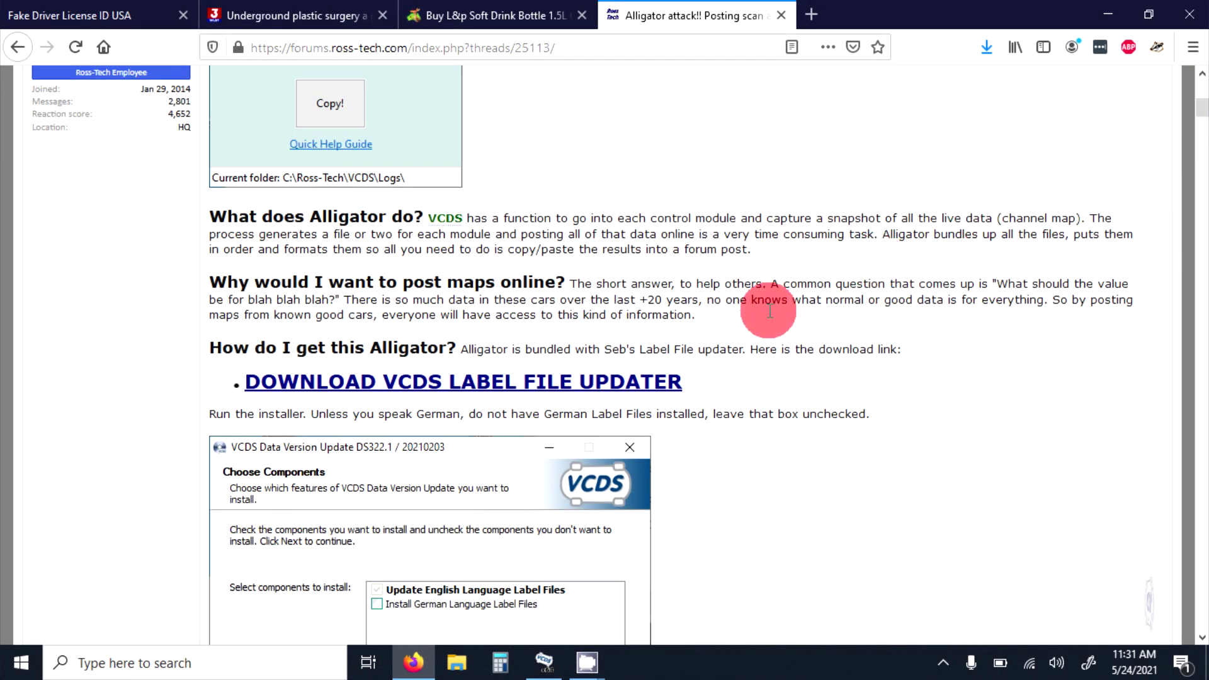
{"action": "left_click", "coordinate": [636, 380]}
{"action": "left_click", "coordinate": [663, 383]}
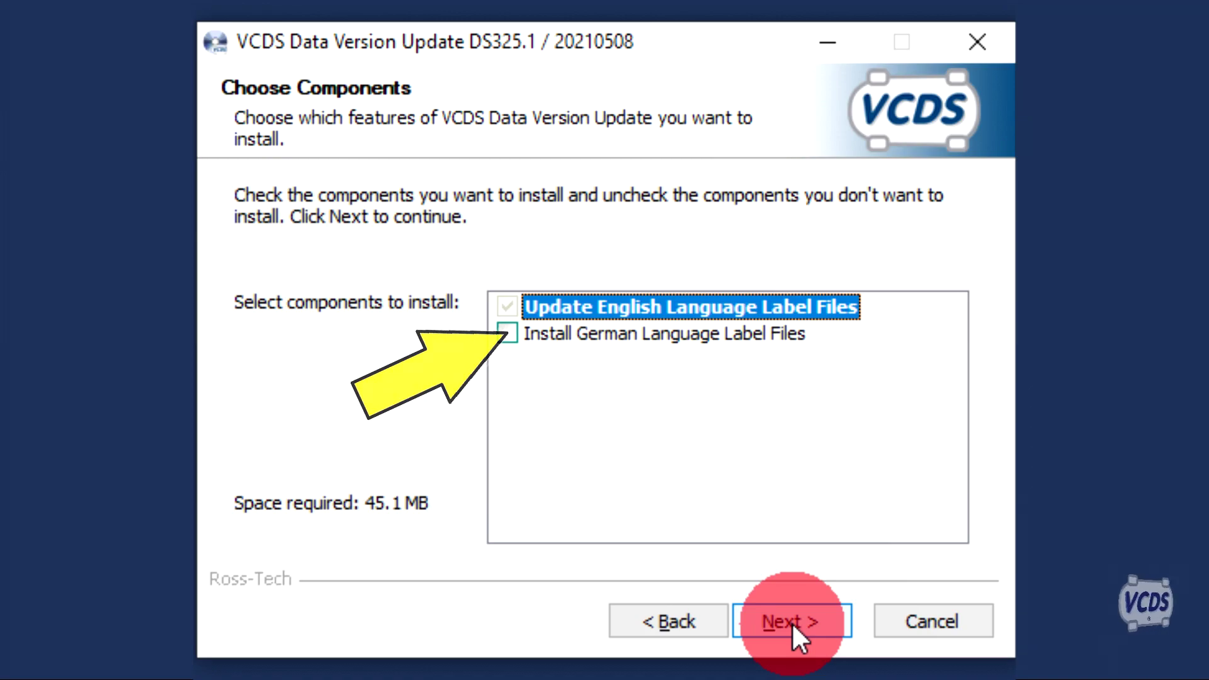
Step: Install the English-only label update into C:\Ross-Tech\VCDS, leaving German label files unchecked
{"action": "left_click", "coordinate": [792, 623]}
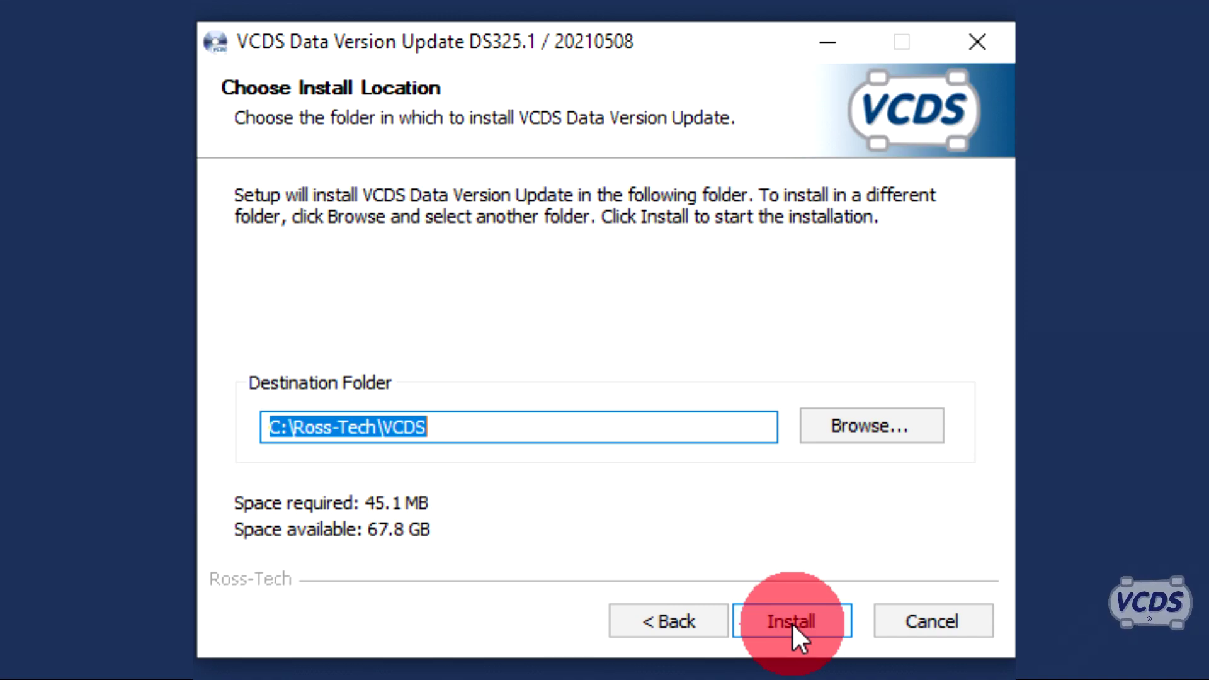
{"action": "left_click", "coordinate": [793, 623]}
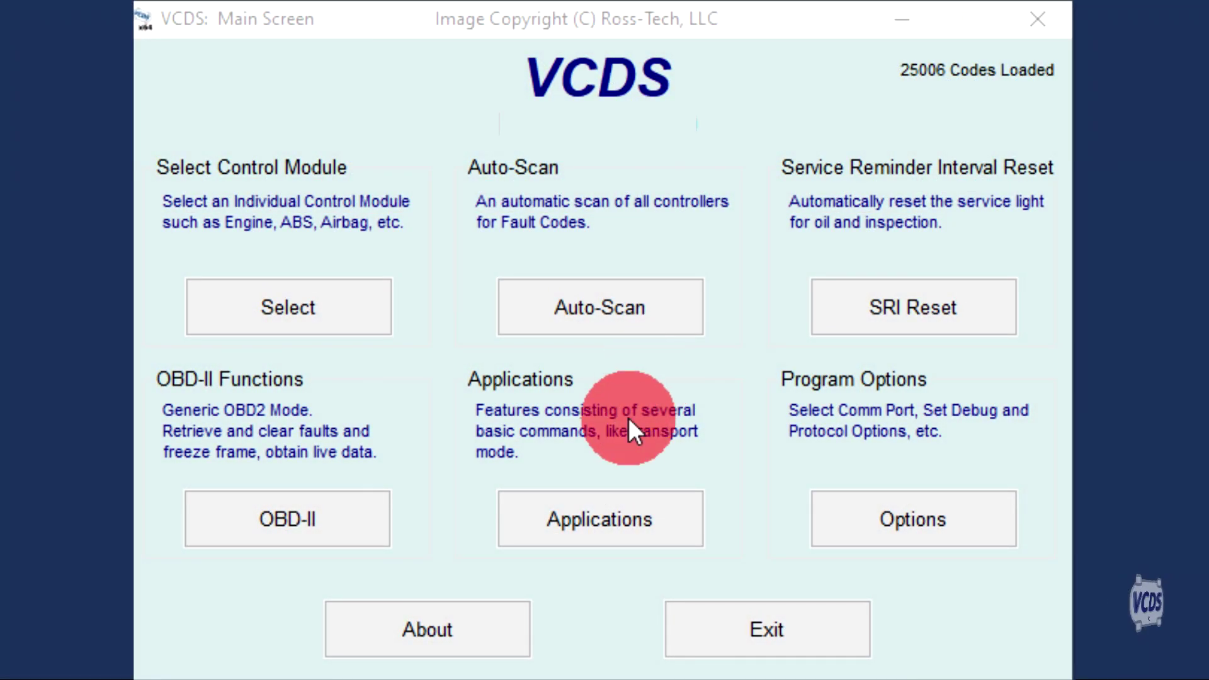
Step: Run a Whole Vehicle channel map to pre-label files, capturing measuring values and adaptations
{"action": "left_click", "coordinate": [634, 526]}
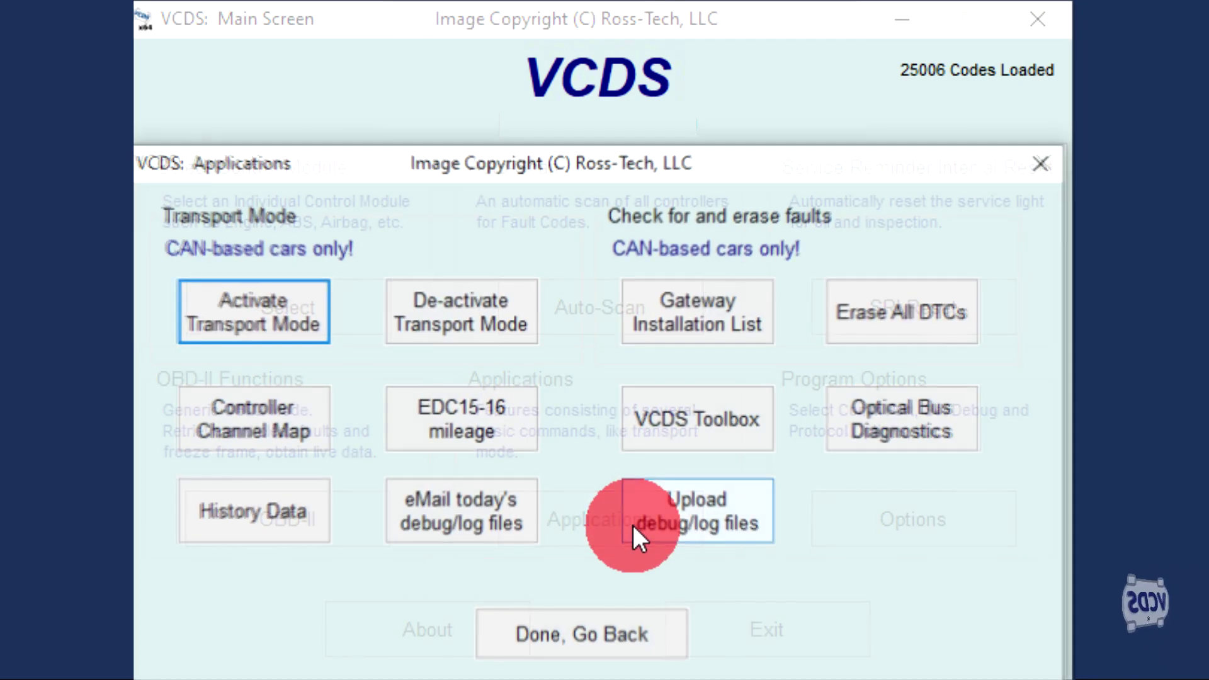
{"action": "left_click", "coordinate": [265, 424]}
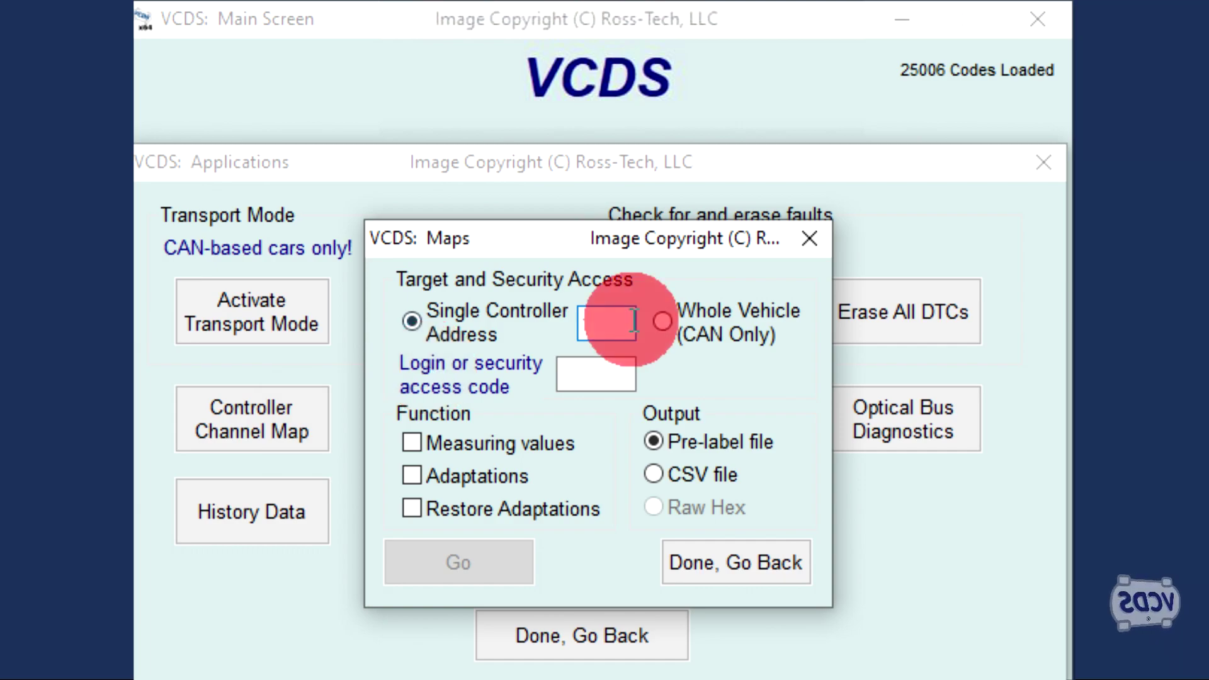
{"action": "left_click", "coordinate": [663, 322]}
{"action": "left_click", "coordinate": [661, 441]}
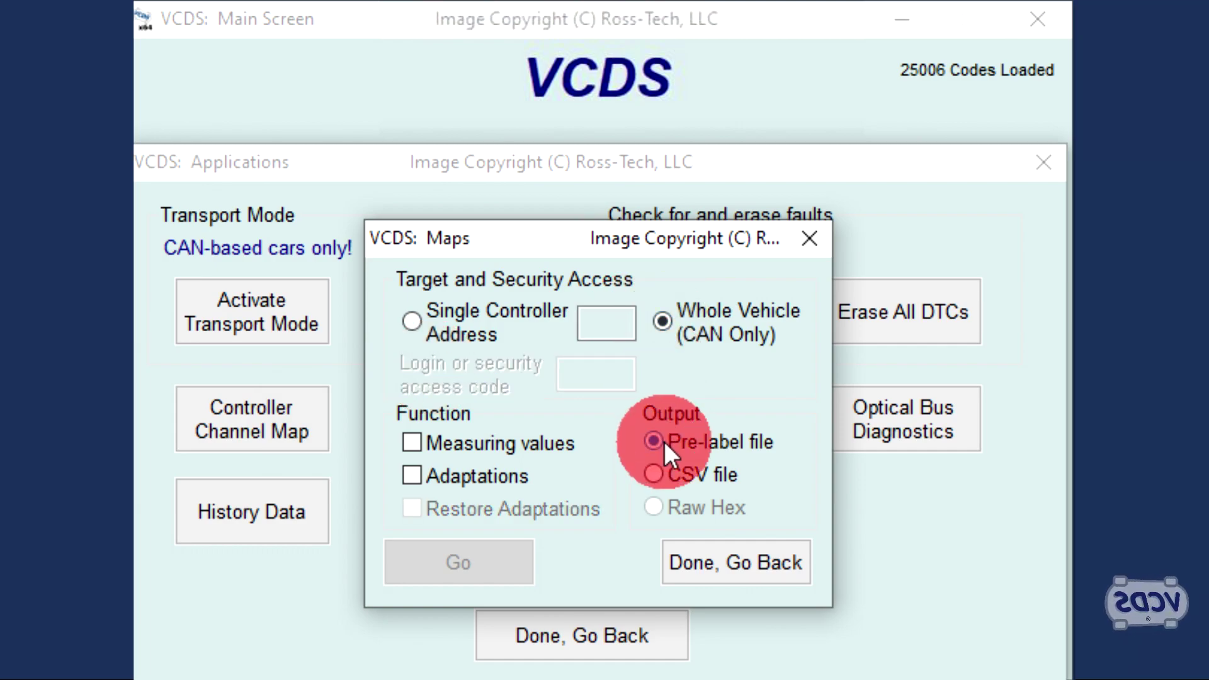
{"action": "left_click", "coordinate": [412, 444]}
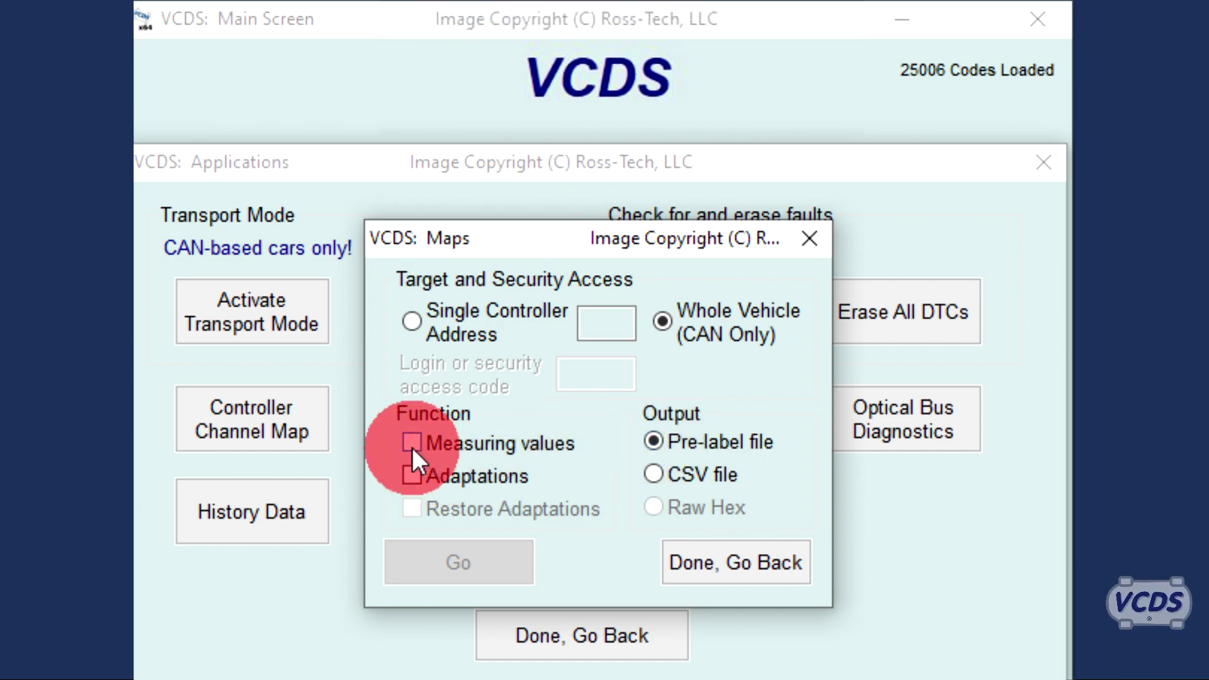
{"action": "left_click", "coordinate": [420, 474]}
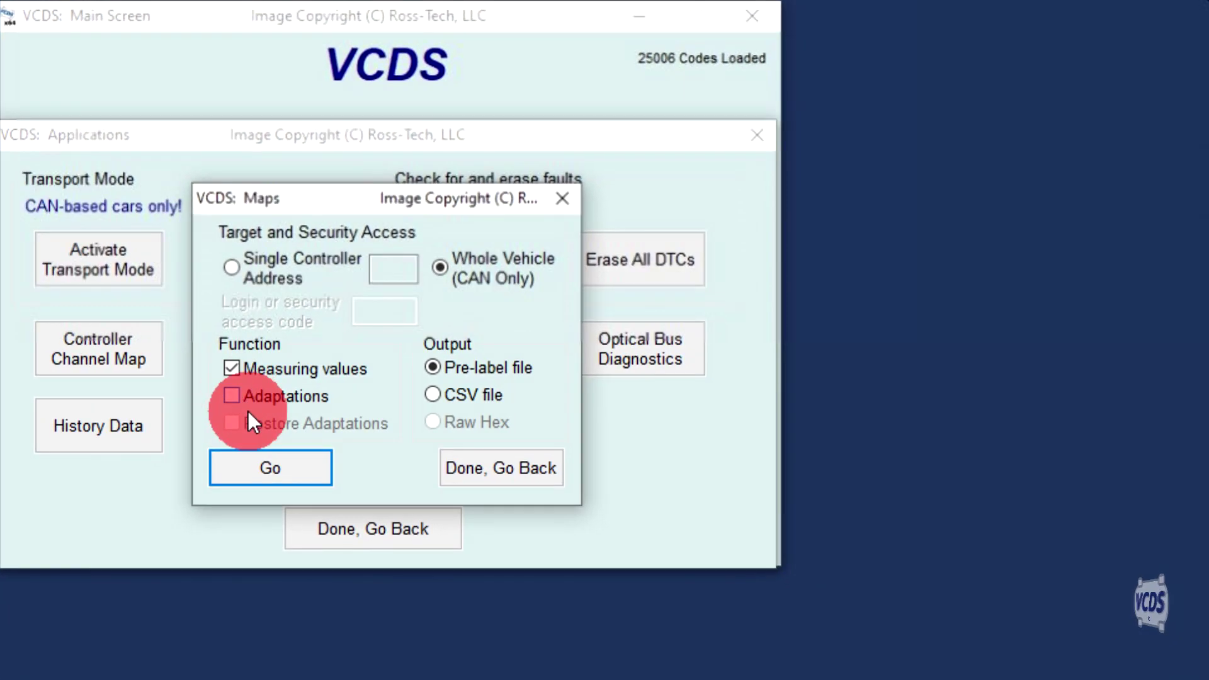
{"action": "left_click", "coordinate": [462, 564]}
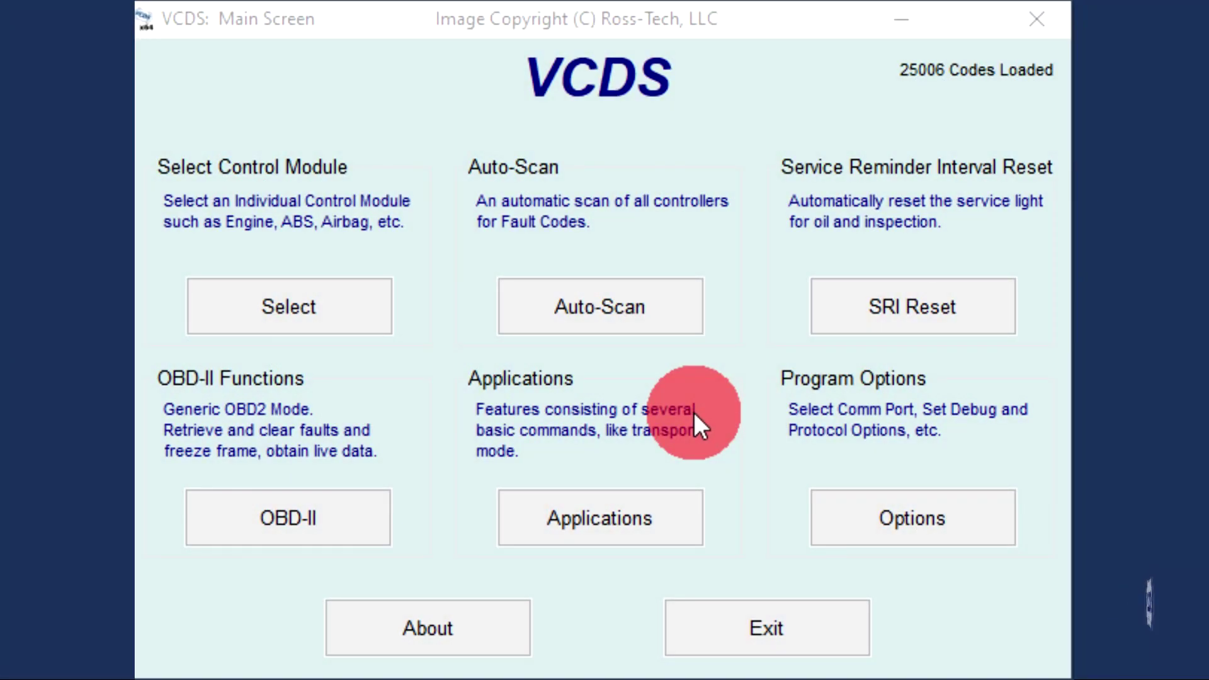
Step: Set the debug level to 2 and run an Auto-Scan of the 1J Golf/Bora IV
{"action": "left_click", "coordinate": [900, 504]}
{"action": "double_click", "coordinate": [906, 278]}
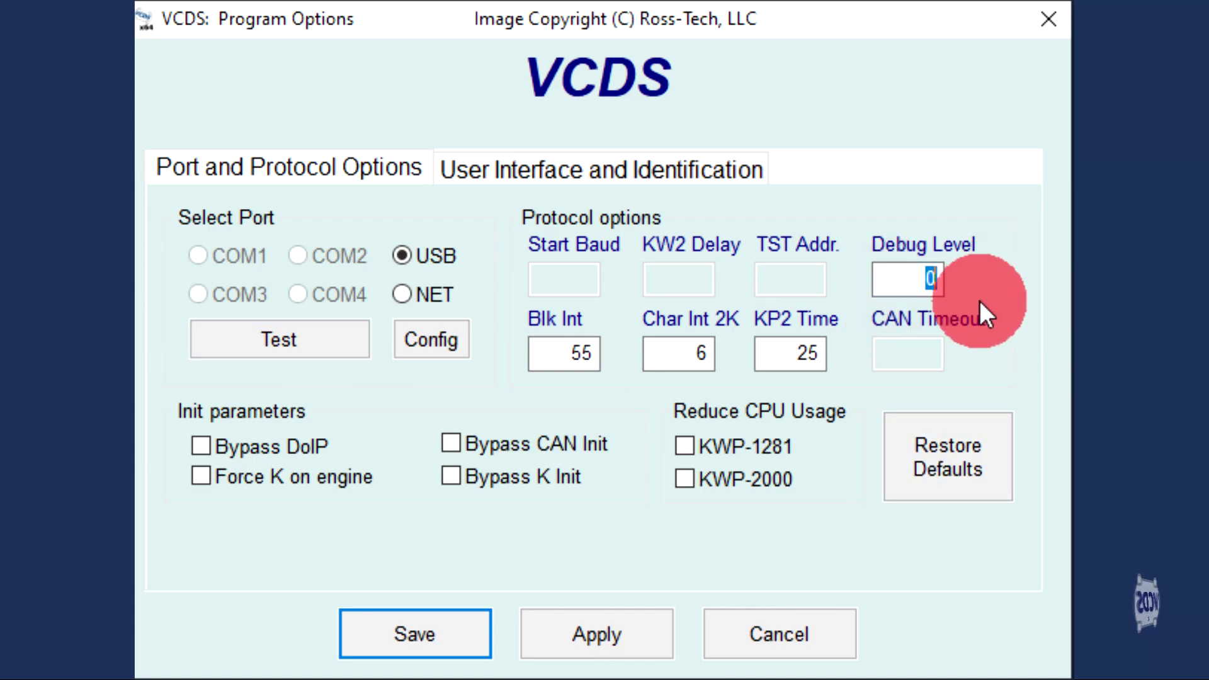
{"action": "type", "text": "2"}
{"action": "left_click", "coordinate": [554, 617]}
{"action": "left_click", "coordinate": [623, 303]}
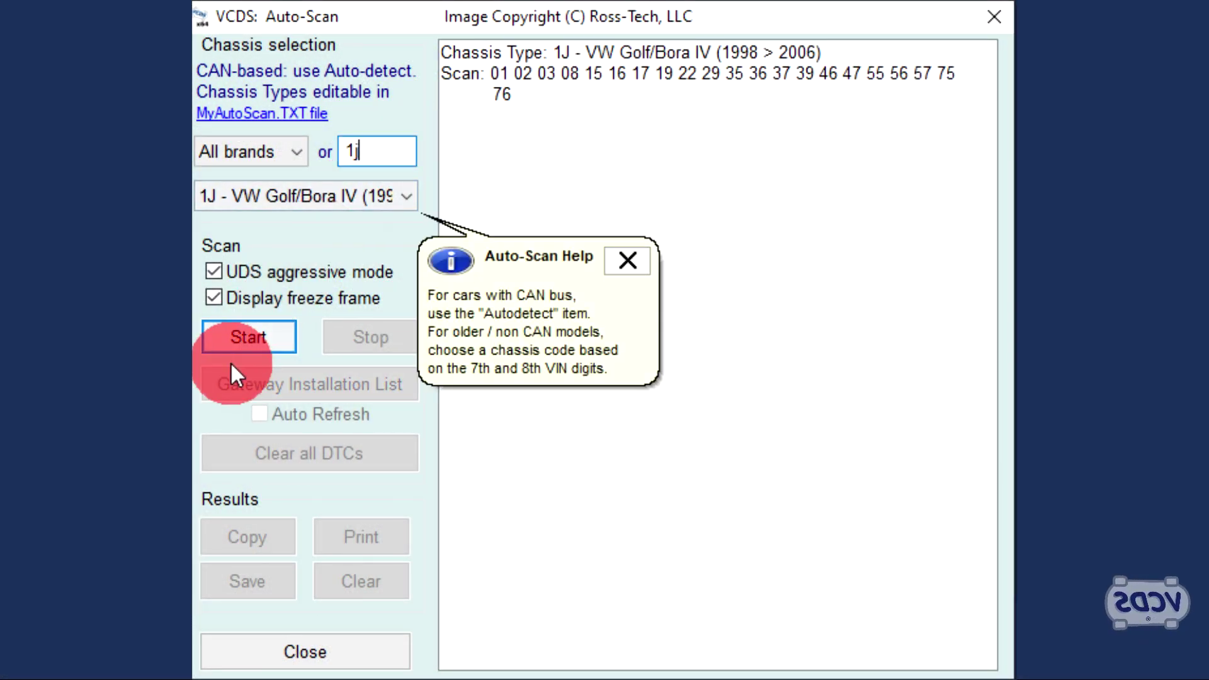
{"action": "left_click", "coordinate": [243, 343]}
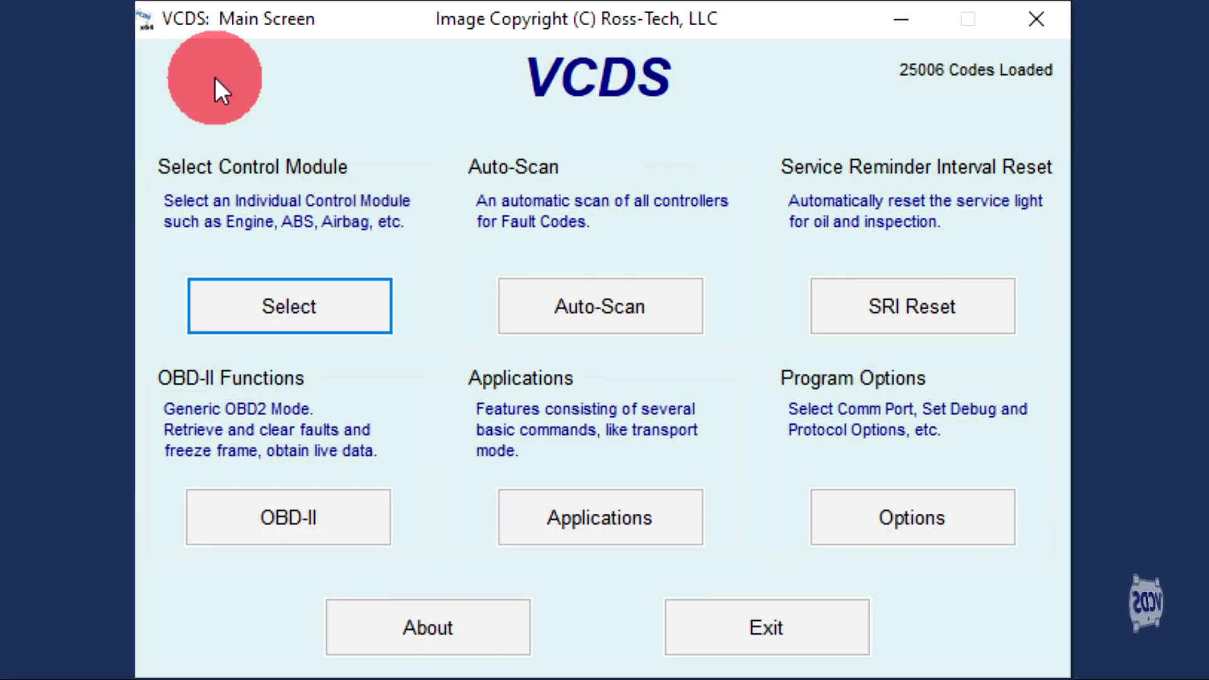
Step: Launch CM Alligator from the VCDS program folder
{"action": "left_click", "coordinate": [145, 13]}
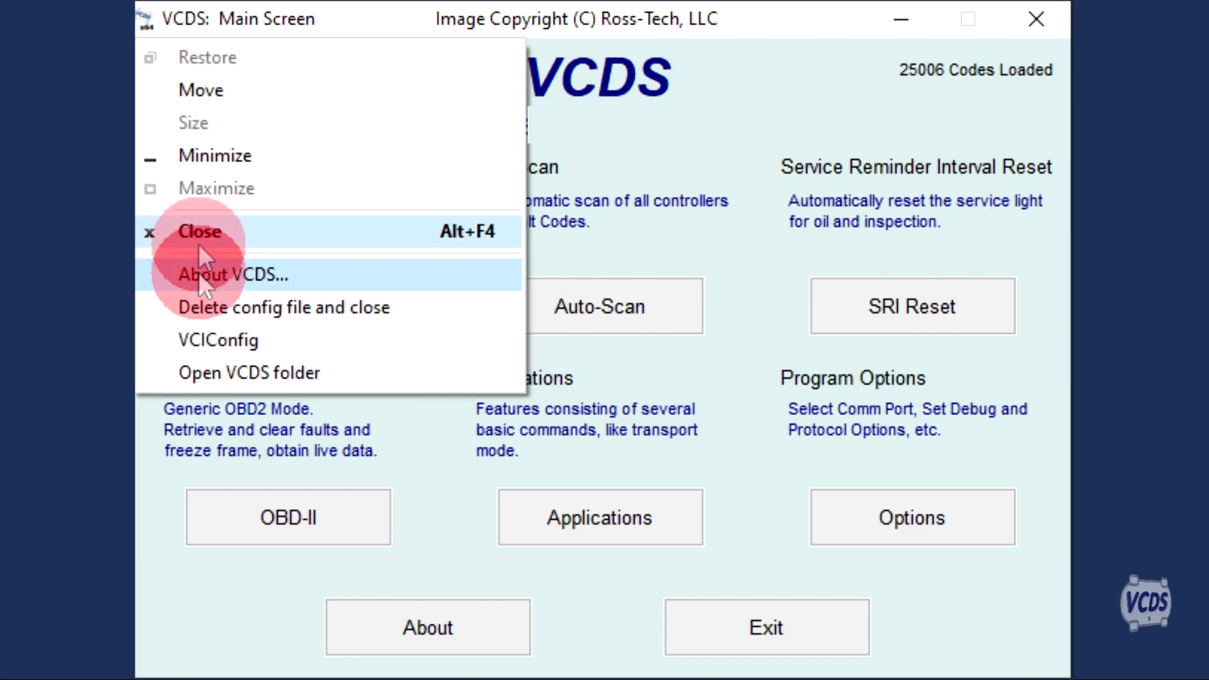
{"action": "left_click", "coordinate": [183, 370]}
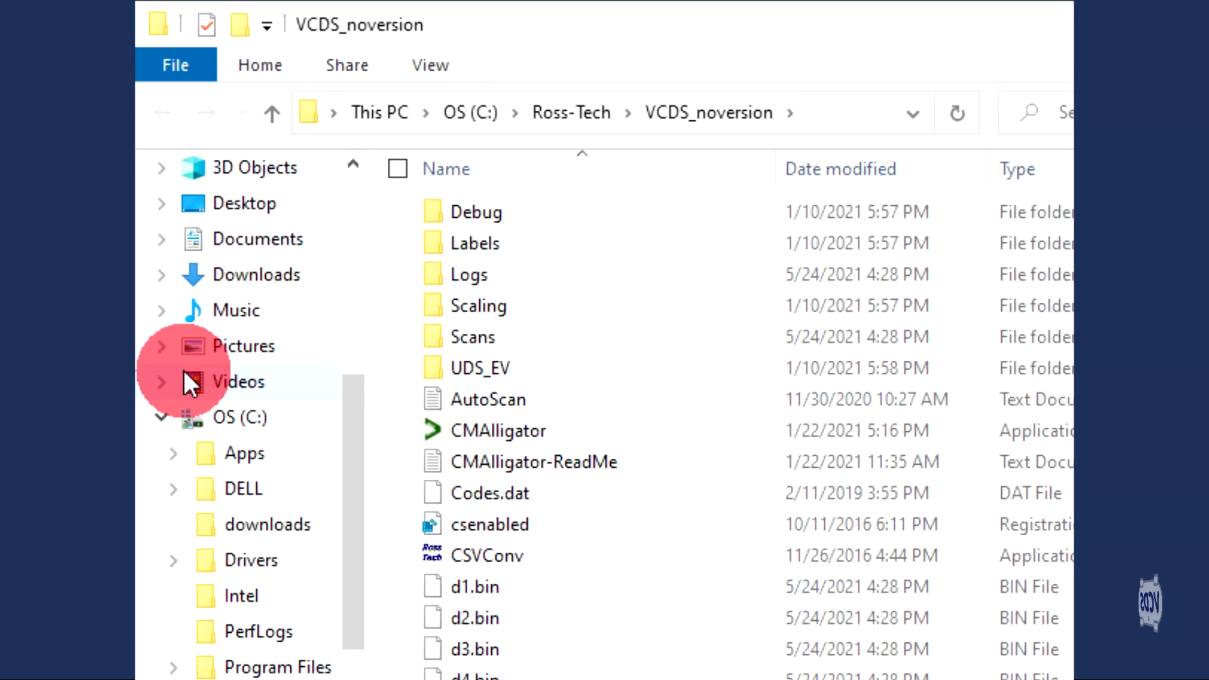
{"action": "double_click", "coordinate": [498, 430]}
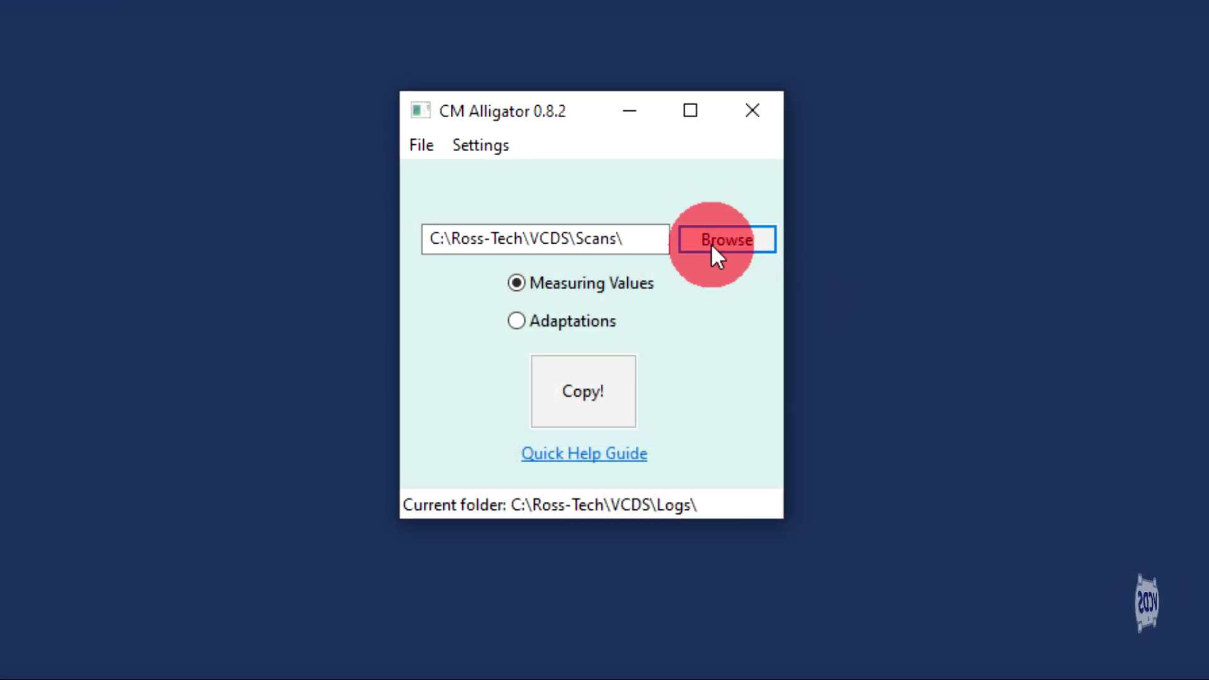
Step: Copy 8603 measuring-value lines from the 21 map files matching the newest scan
{"action": "left_click", "coordinate": [706, 232]}
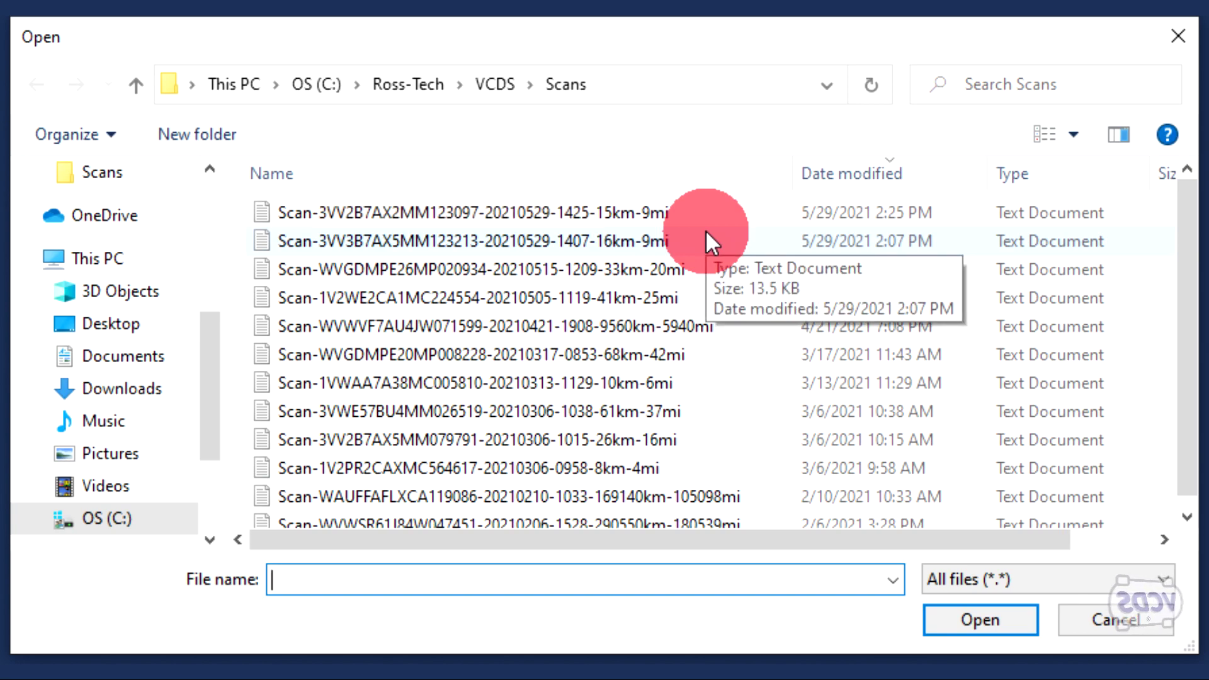
{"action": "left_click", "coordinate": [586, 211]}
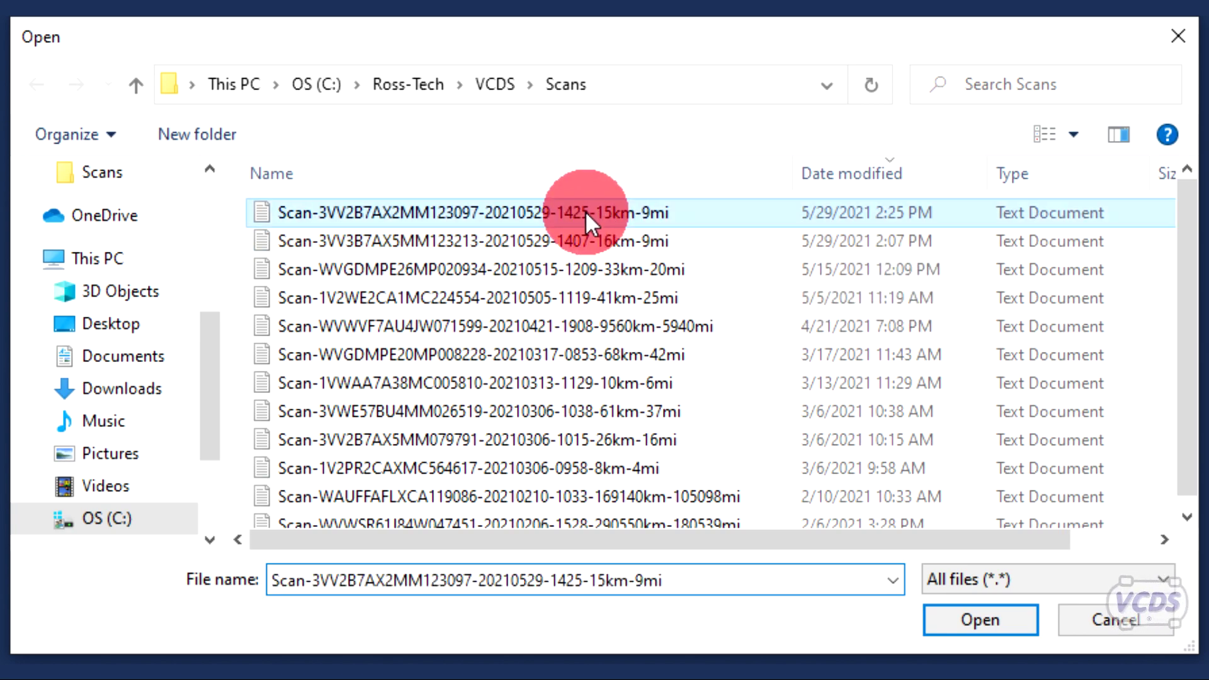
{"action": "left_click", "coordinate": [982, 620]}
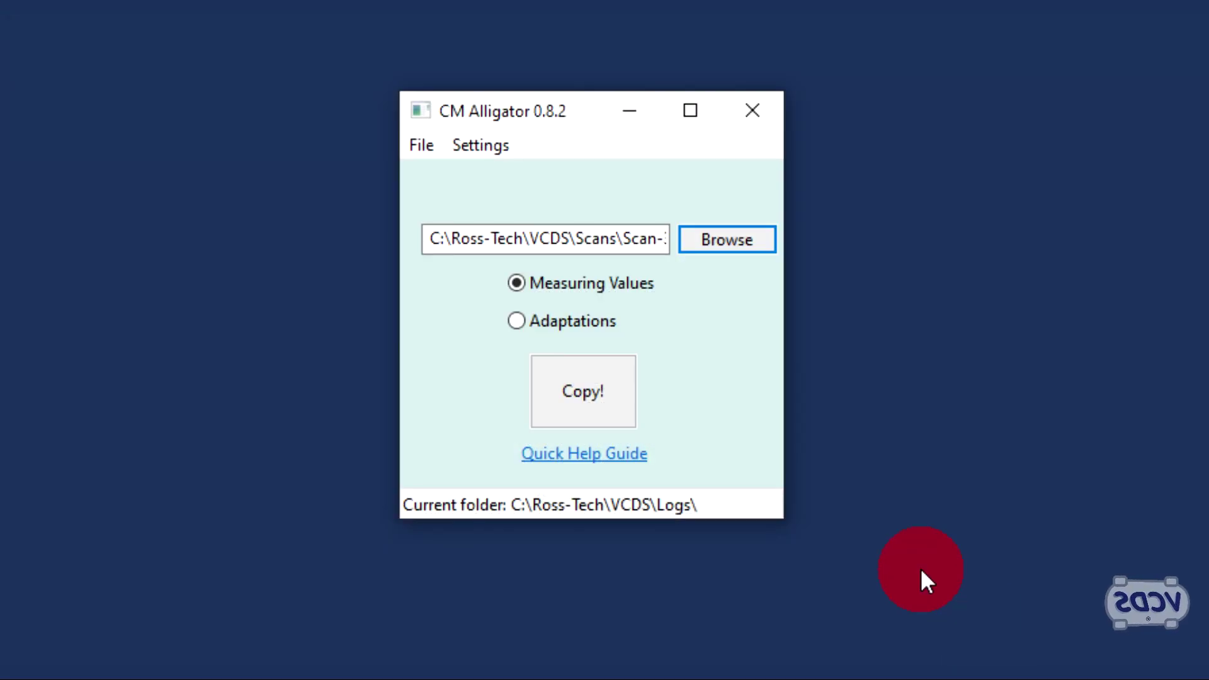
{"action": "left_click", "coordinate": [604, 380]}
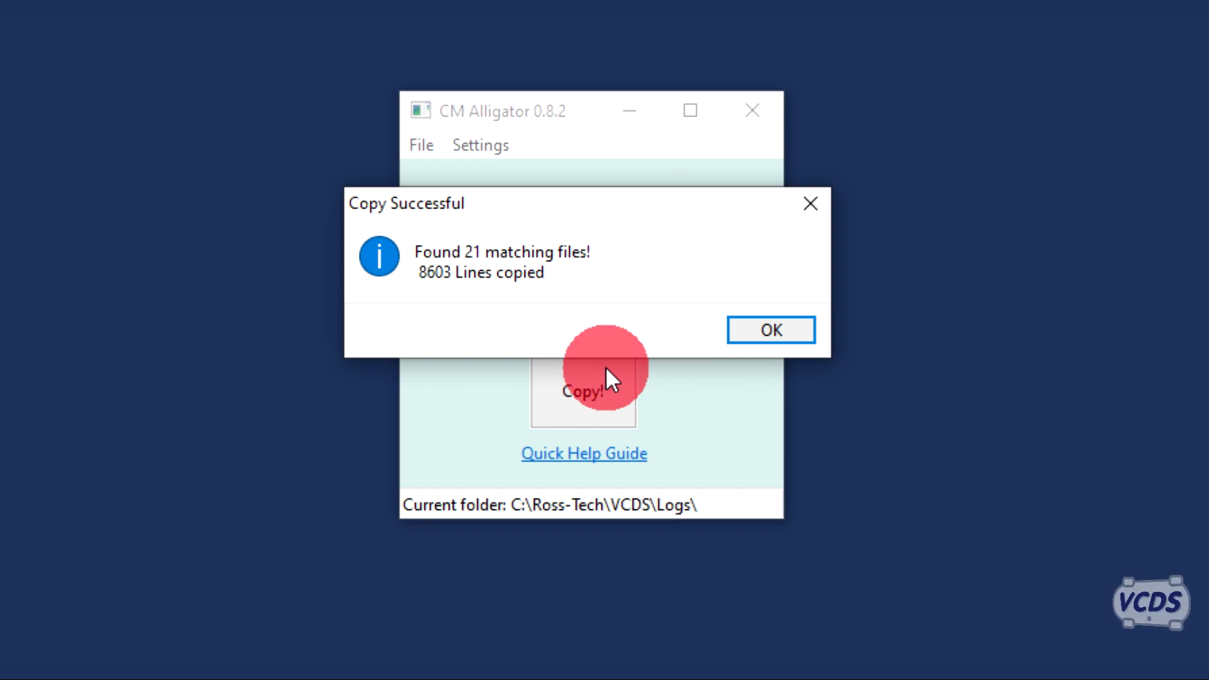
{"action": "left_click", "coordinate": [751, 330]}
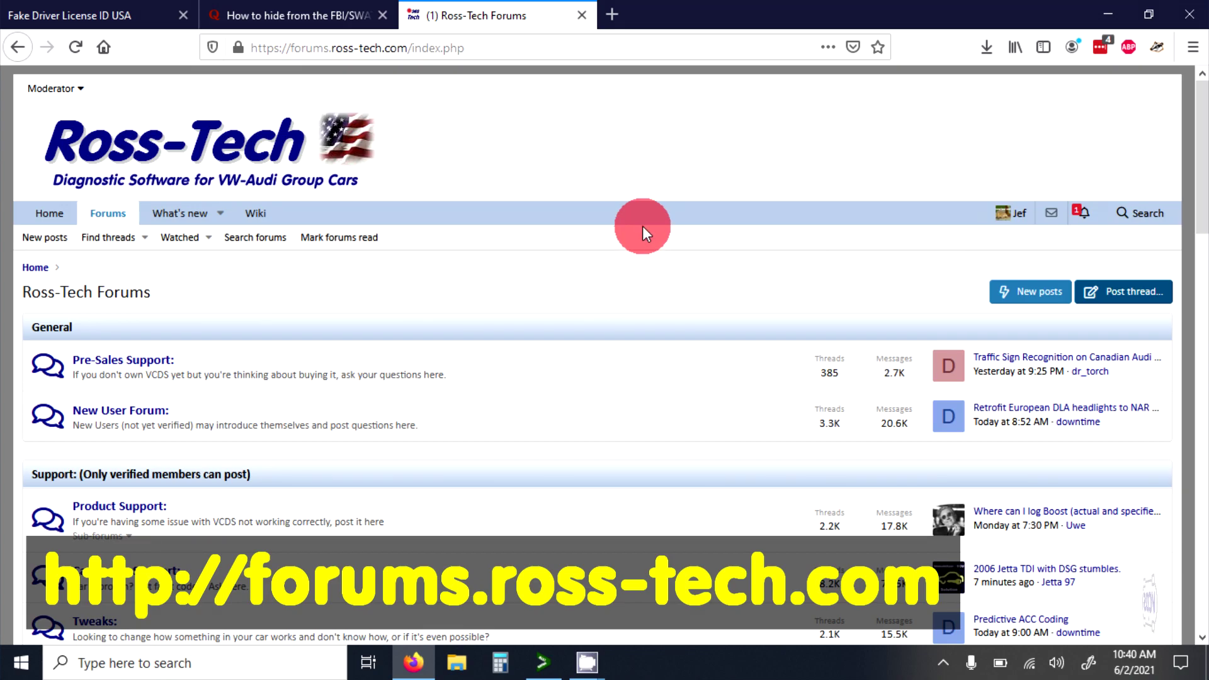
Step: Start a new thread in the Reference Scans and Maps of Non-Broken Cars forum
{"action": "scroll", "coordinate": [584, 253], "scroll_direction": "down", "scroll_amount": 7}
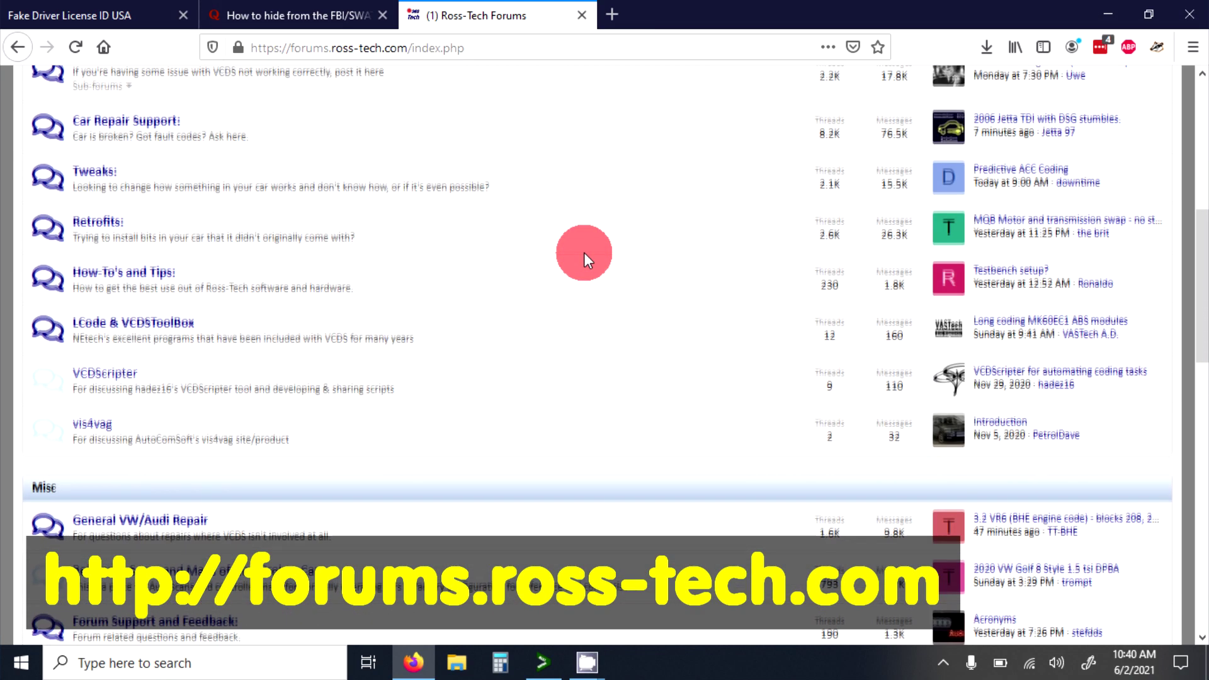
{"action": "scroll", "coordinate": [584, 252], "scroll_direction": "down", "scroll_amount": 4}
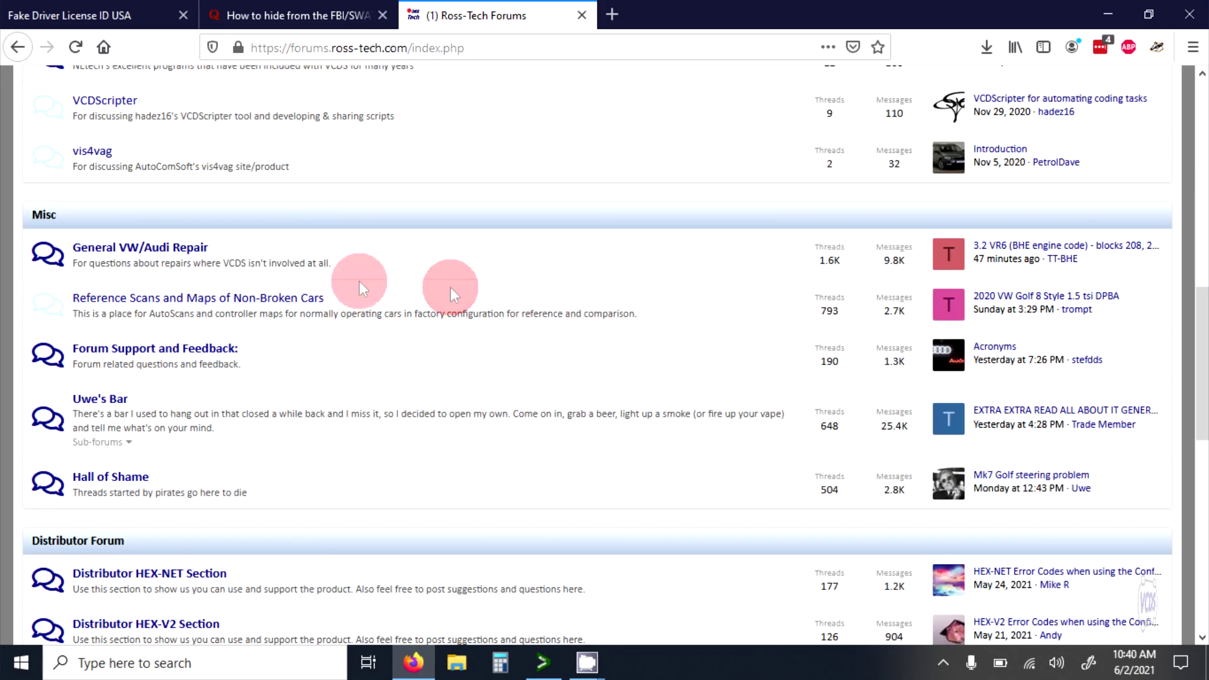
{"action": "left_click", "coordinate": [276, 302]}
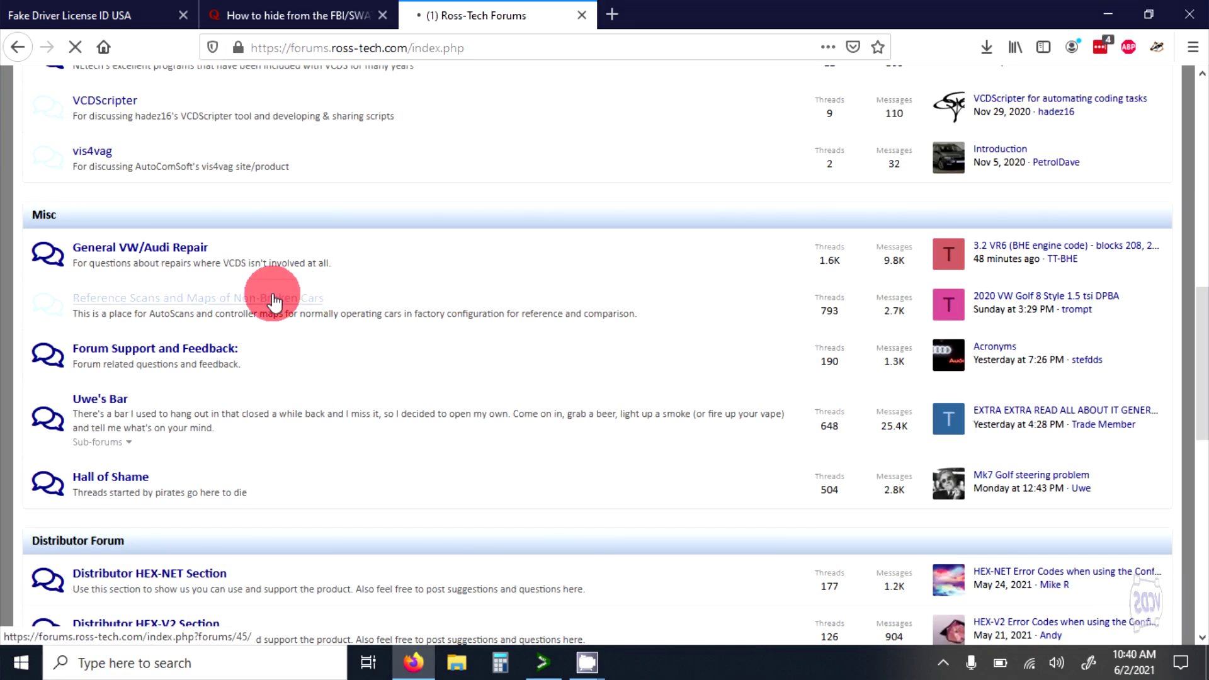
{"action": "left_click", "coordinate": [1098, 294]}
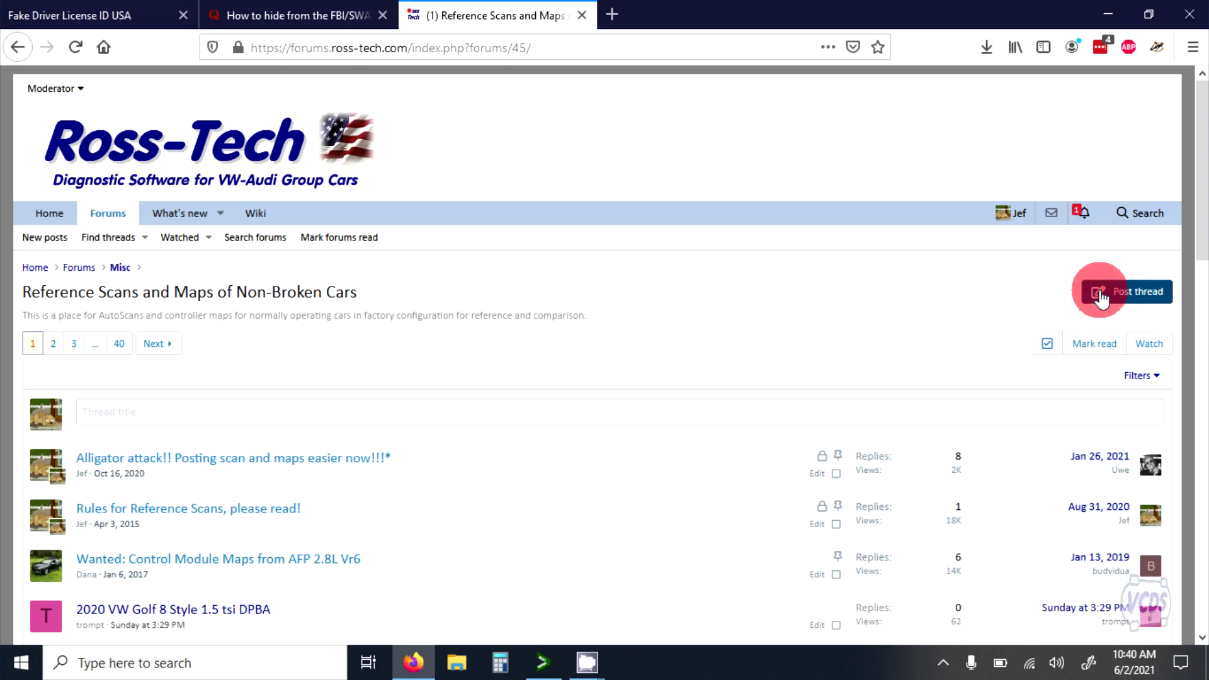
Step: Title the new thread '2021 Tiguan 2.0T DTEA'
{"action": "left_click", "coordinate": [863, 264]}
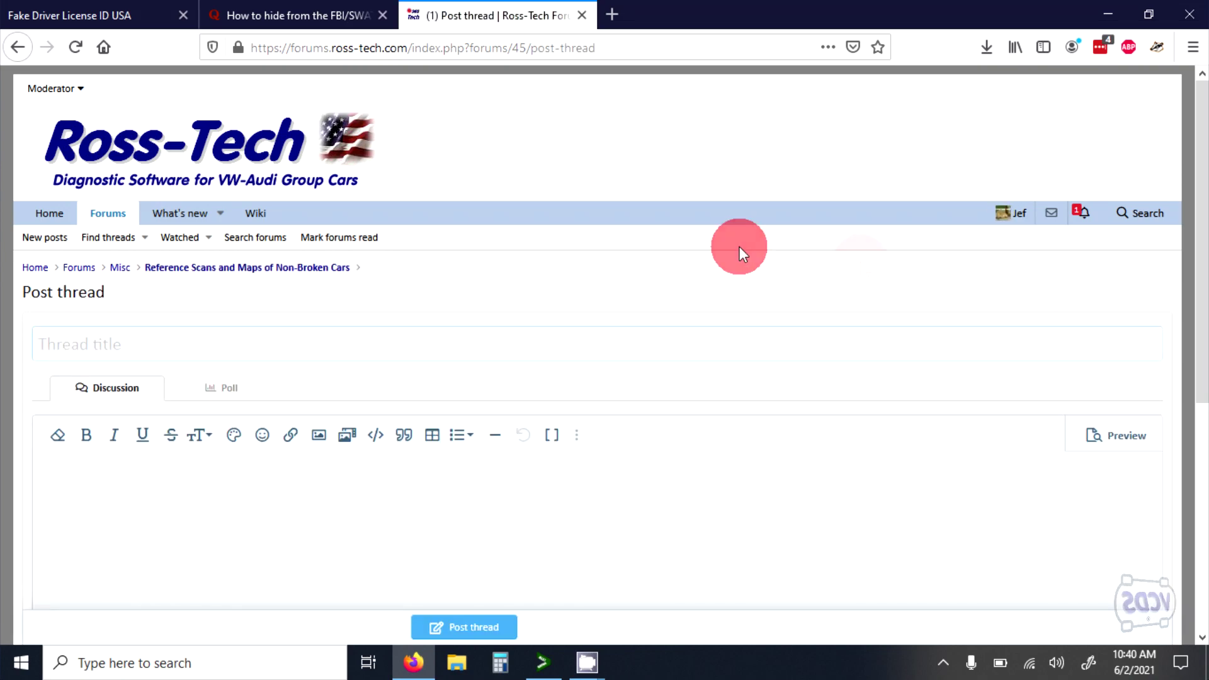
{"action": "left_click", "coordinate": [278, 338]}
{"action": "type", "text": "2021 Tiguan 2.0T DTEA"}
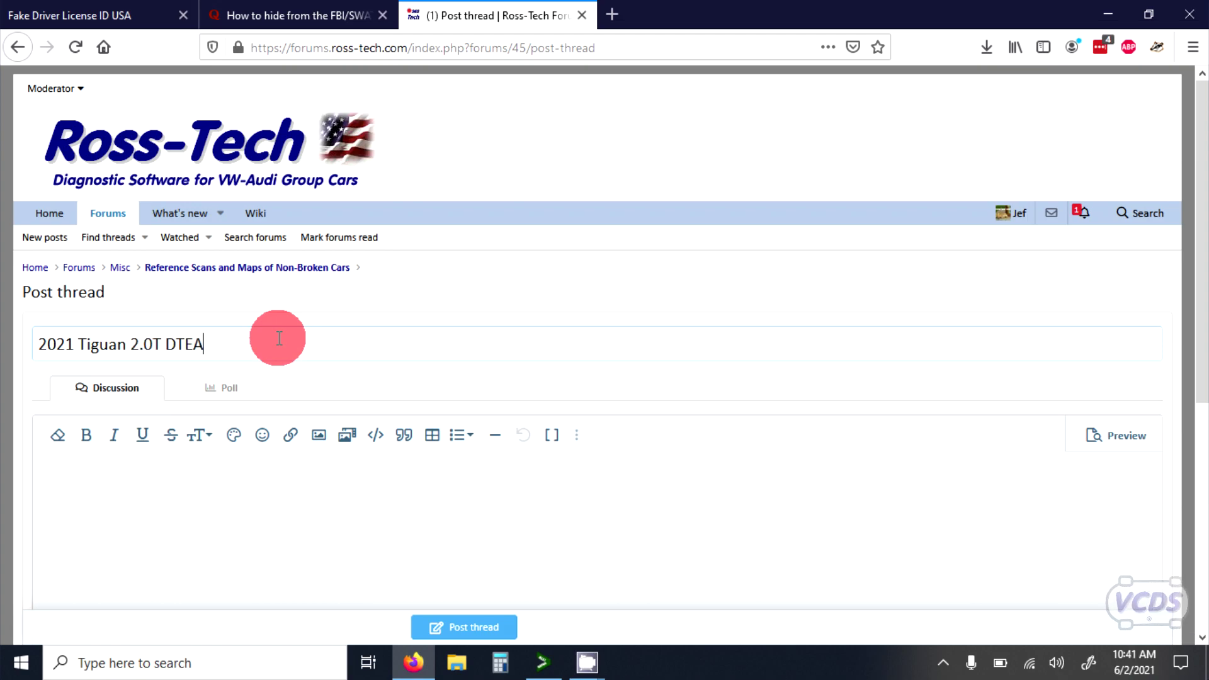
Step: Paste the copied scan and map data in BB code mode and publish the thread
{"action": "left_click", "coordinate": [555, 441]}
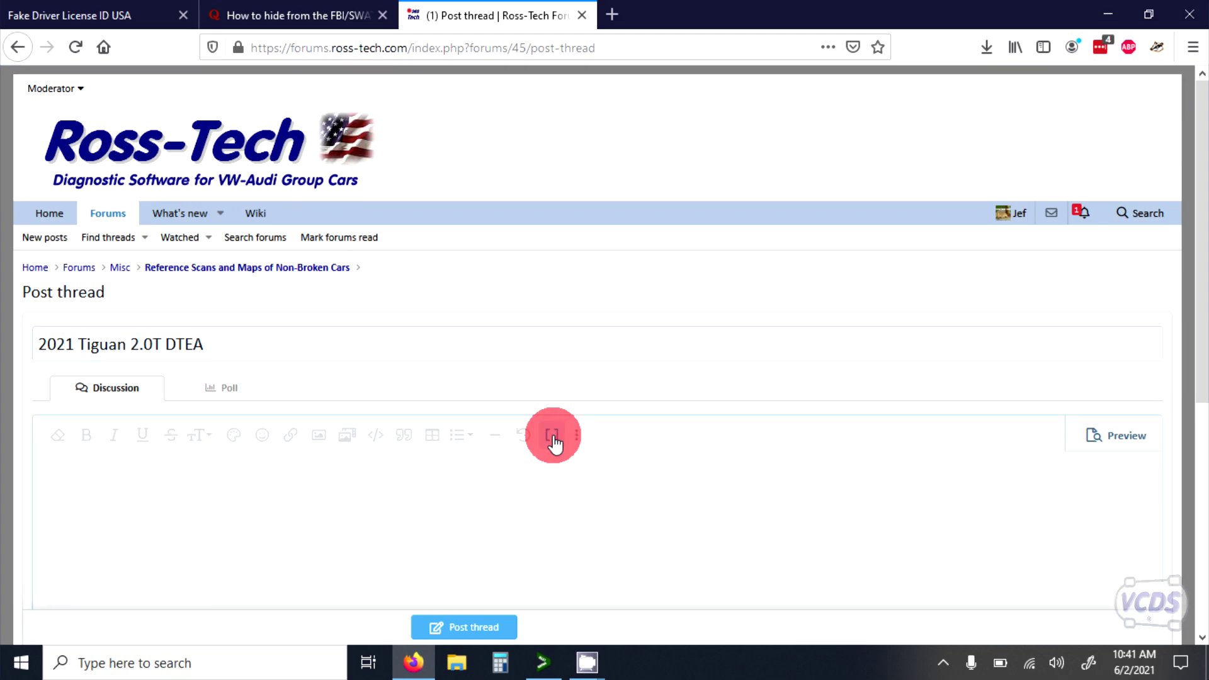
{"action": "right_click", "coordinate": [551, 526]}
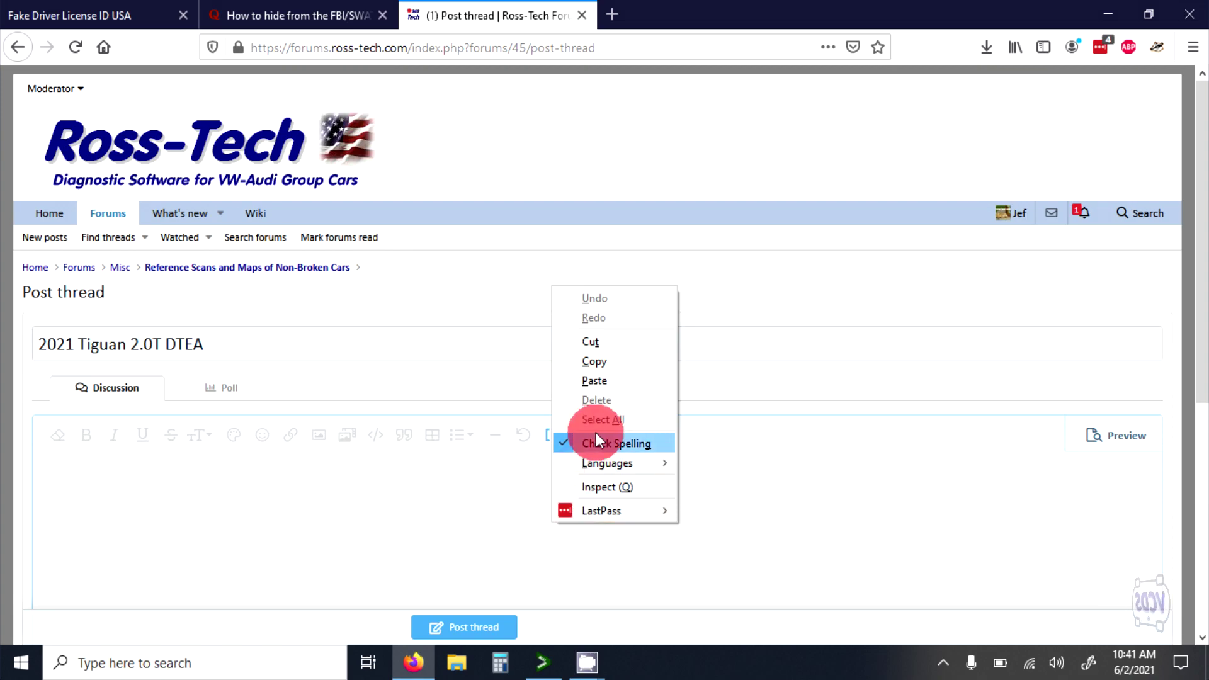
{"action": "left_click", "coordinate": [599, 380]}
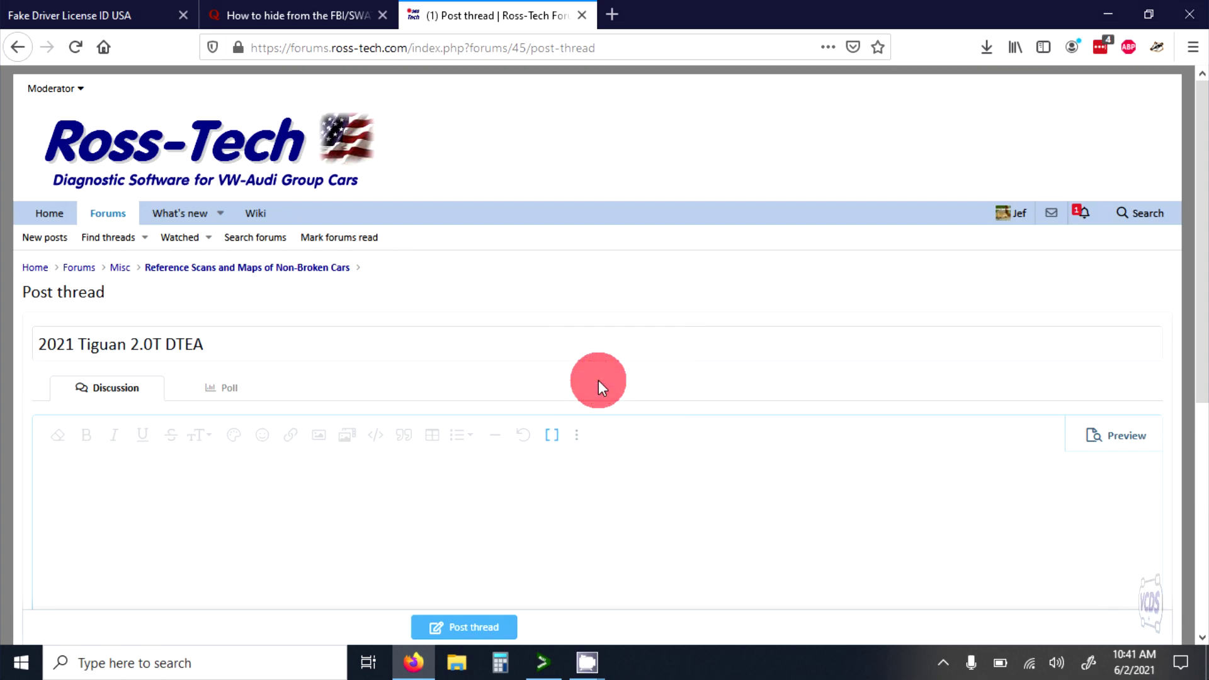
{"action": "left_click", "coordinate": [491, 629]}
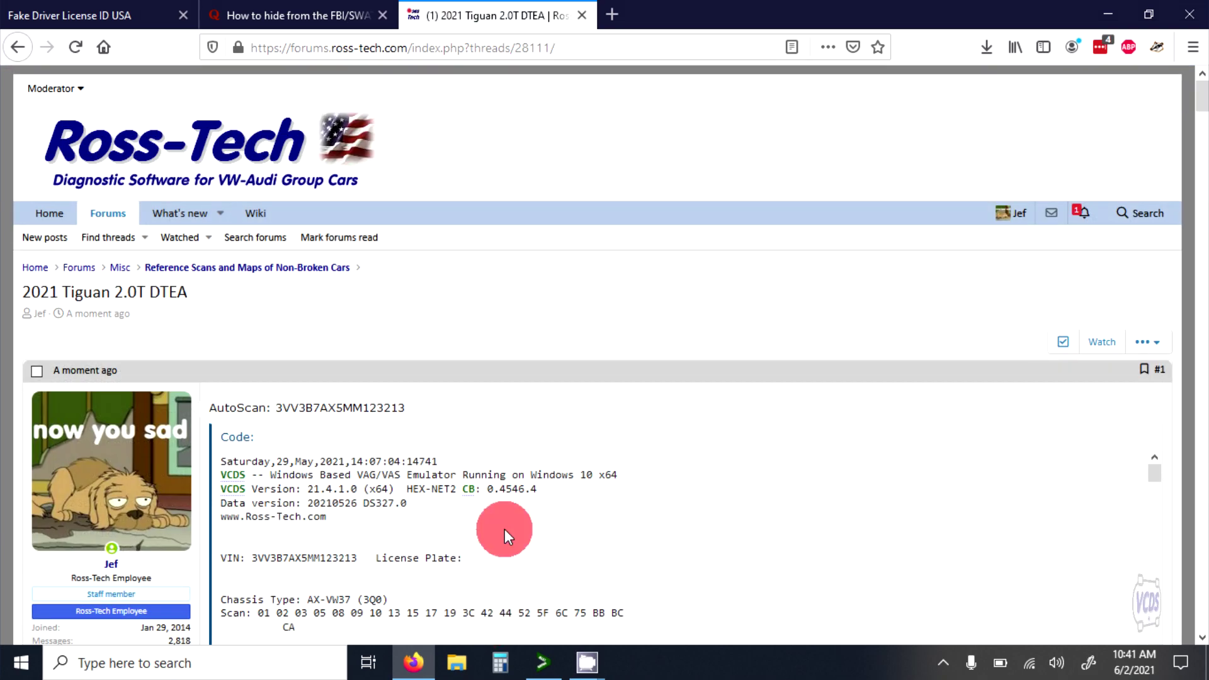
{"action": "scroll", "coordinate": [522, 338], "scroll_direction": "down", "scroll_amount": 5}
{"action": "scroll", "coordinate": [122, 539], "scroll_direction": "down", "scroll_amount": 10}
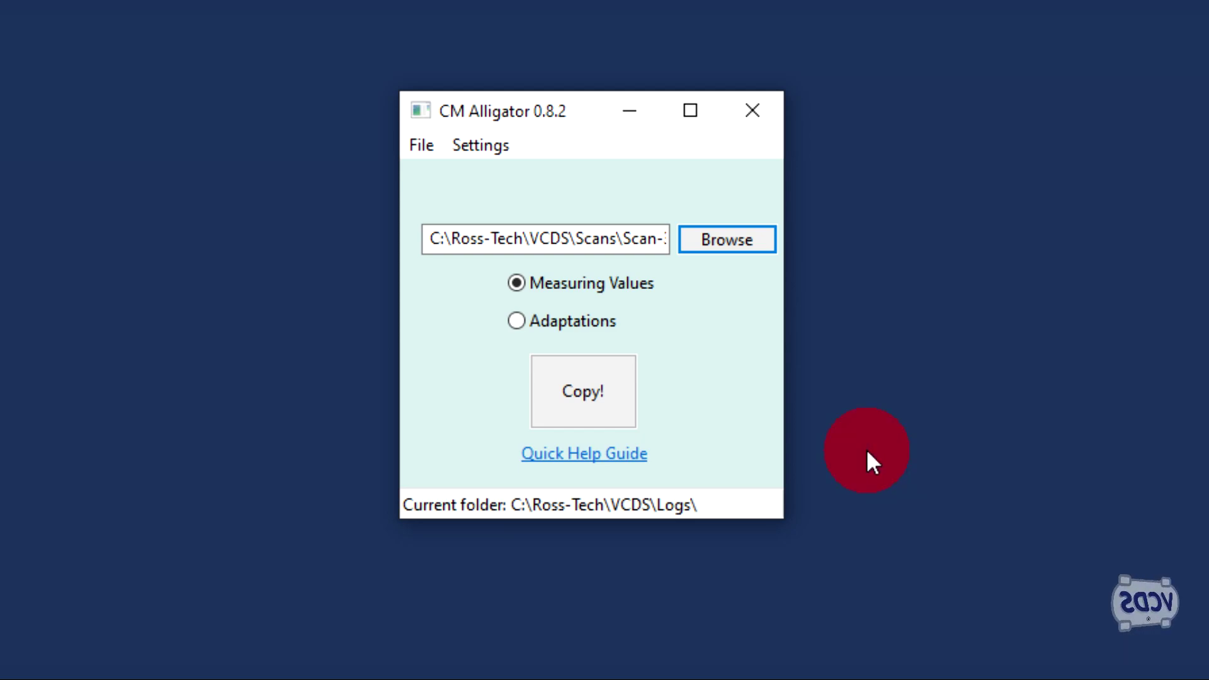
Step: Copy the scan's 2579 adaptation lines in CM Alligator instead of measuring values
{"action": "left_click", "coordinate": [527, 323]}
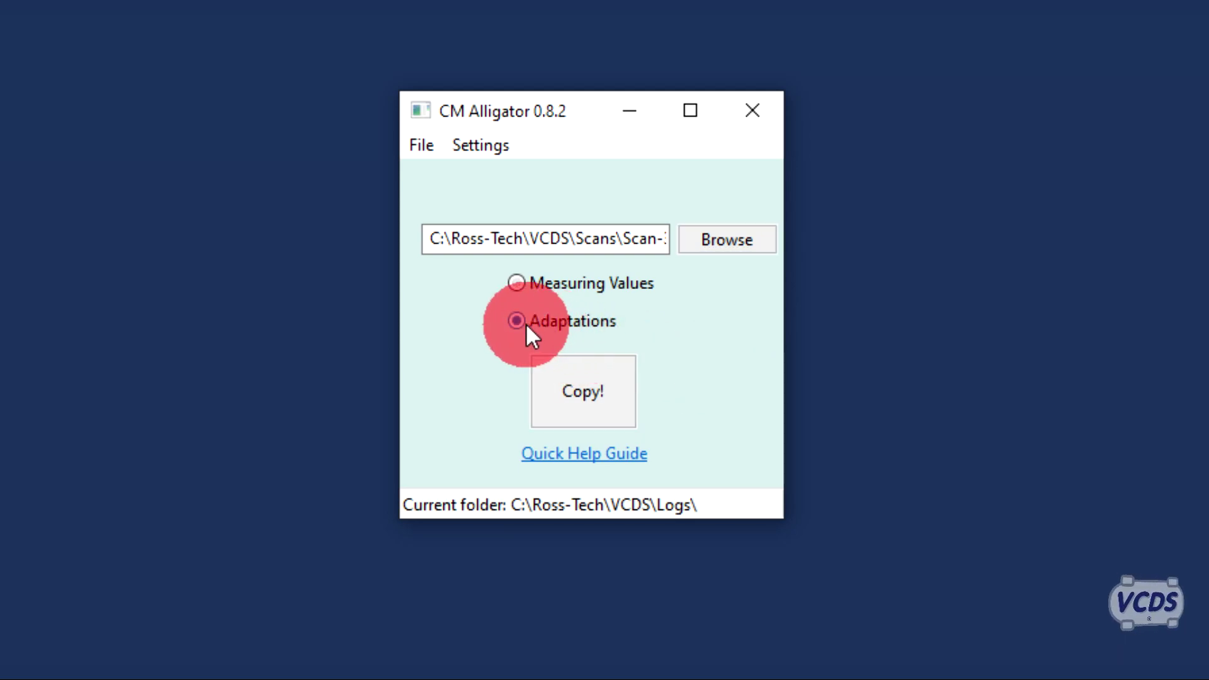
{"action": "left_click", "coordinate": [597, 379]}
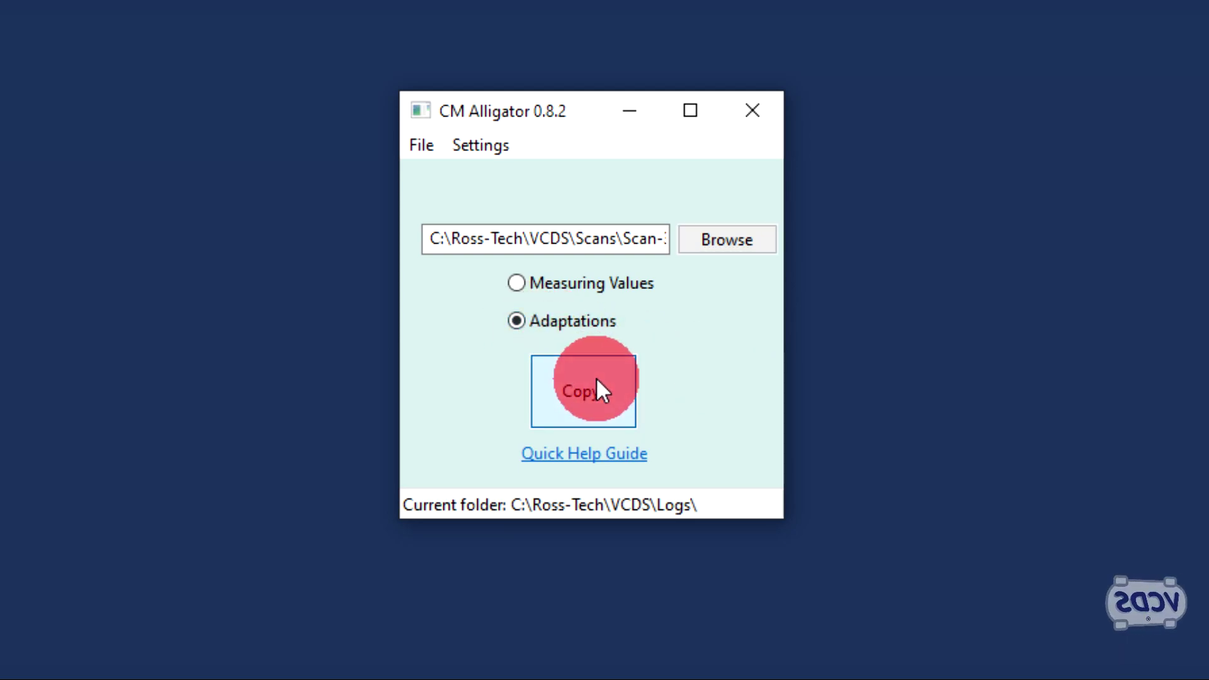
{"action": "left_click", "coordinate": [745, 332]}
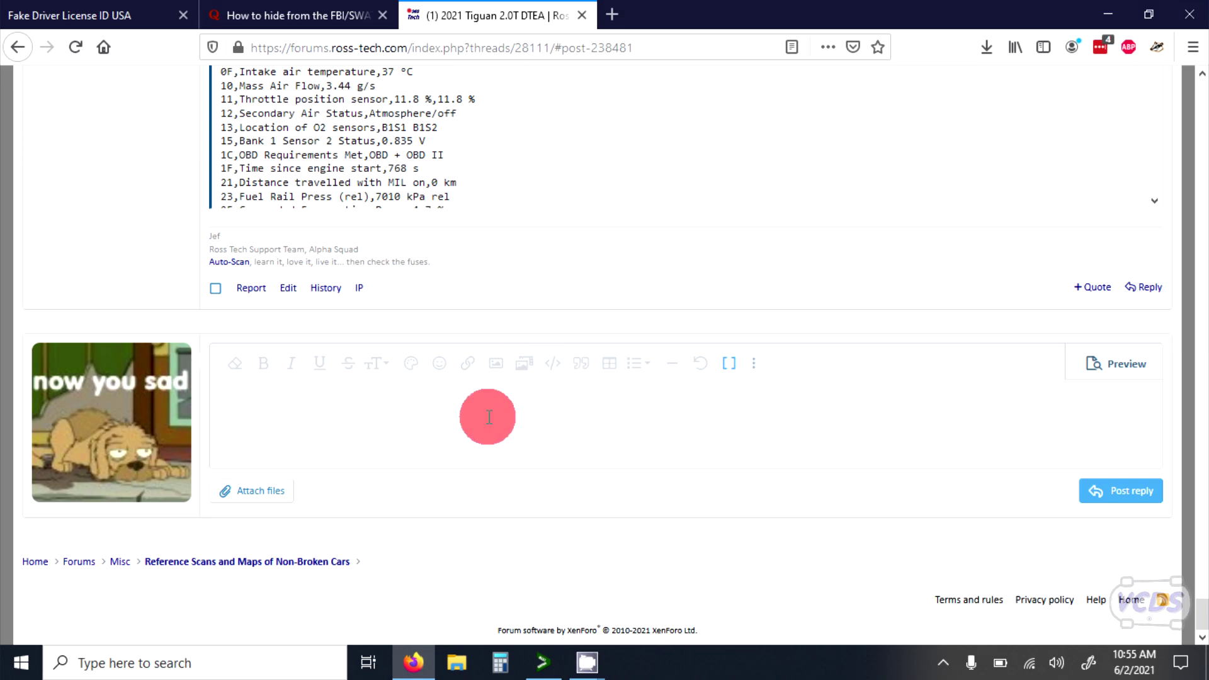
Step: Paste the adaptation data into the reply box and post it as reply #2
{"action": "right_click", "coordinate": [489, 417]}
{"action": "left_click", "coordinate": [523, 517]}
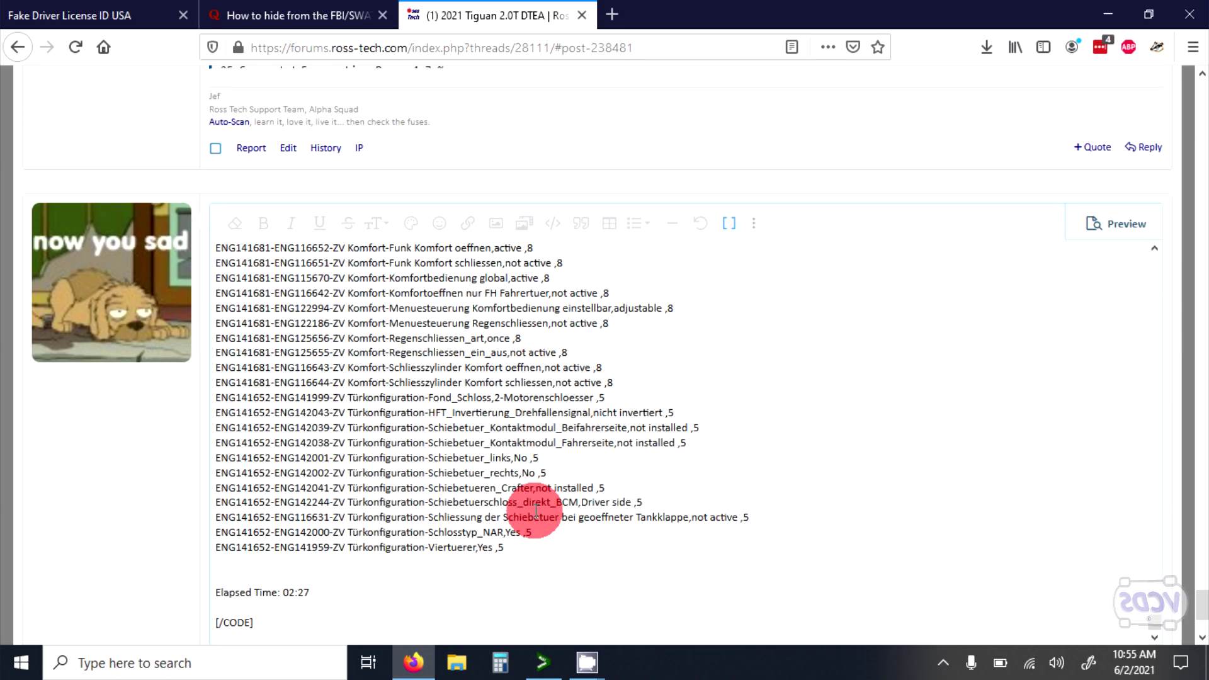
{"action": "scroll", "coordinate": [536, 511], "scroll_direction": "down", "scroll_amount": 3}
{"action": "left_click", "coordinate": [1115, 501]}
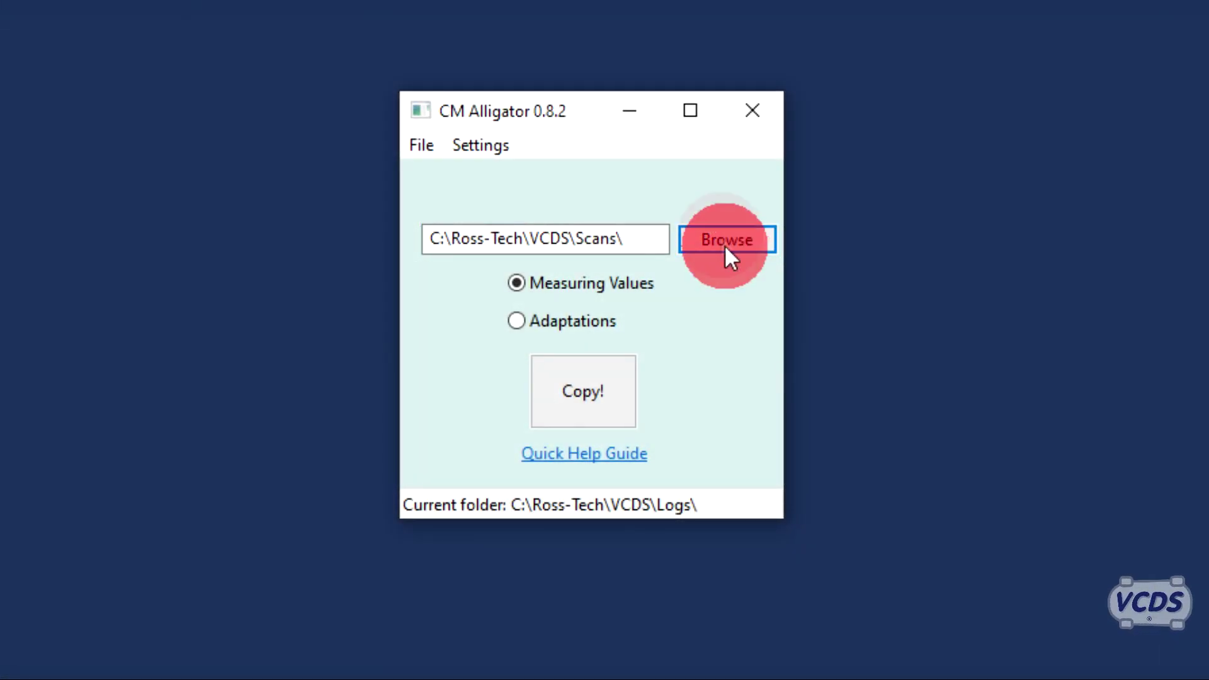
Step: Load the 5/15/2021 scan file and copy its measuring values segment 1 to the clipboard
{"action": "left_click", "coordinate": [720, 238]}
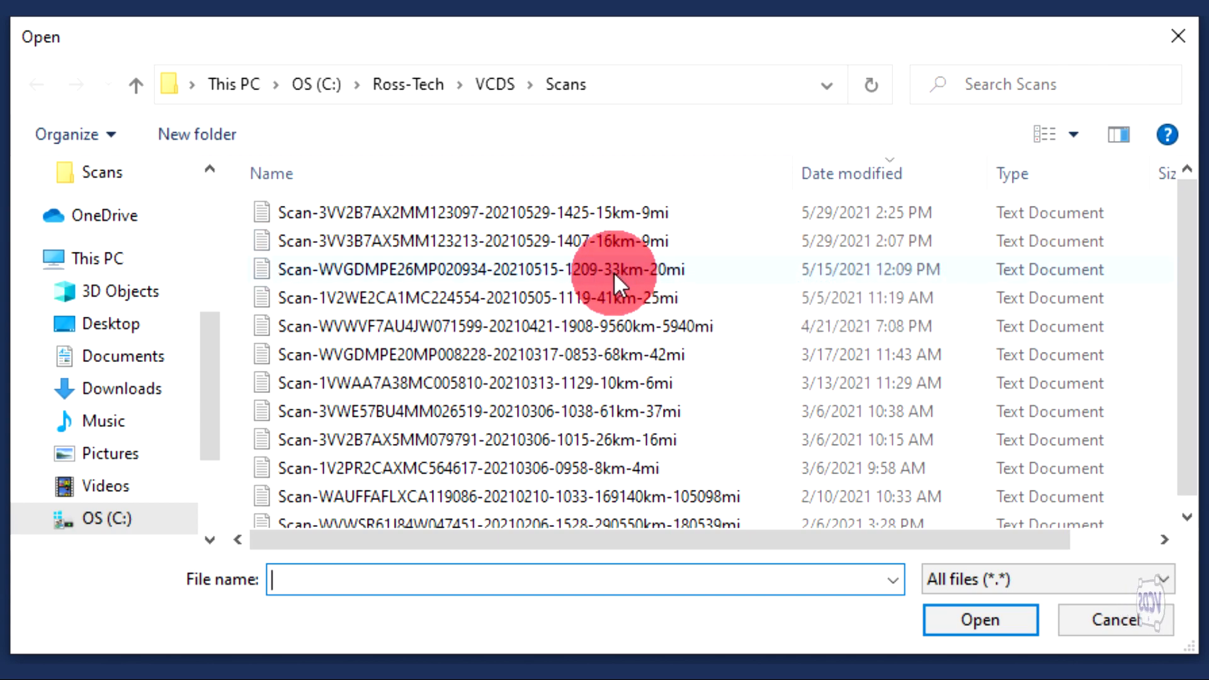
{"action": "left_click", "coordinate": [613, 271]}
{"action": "left_click", "coordinate": [983, 631]}
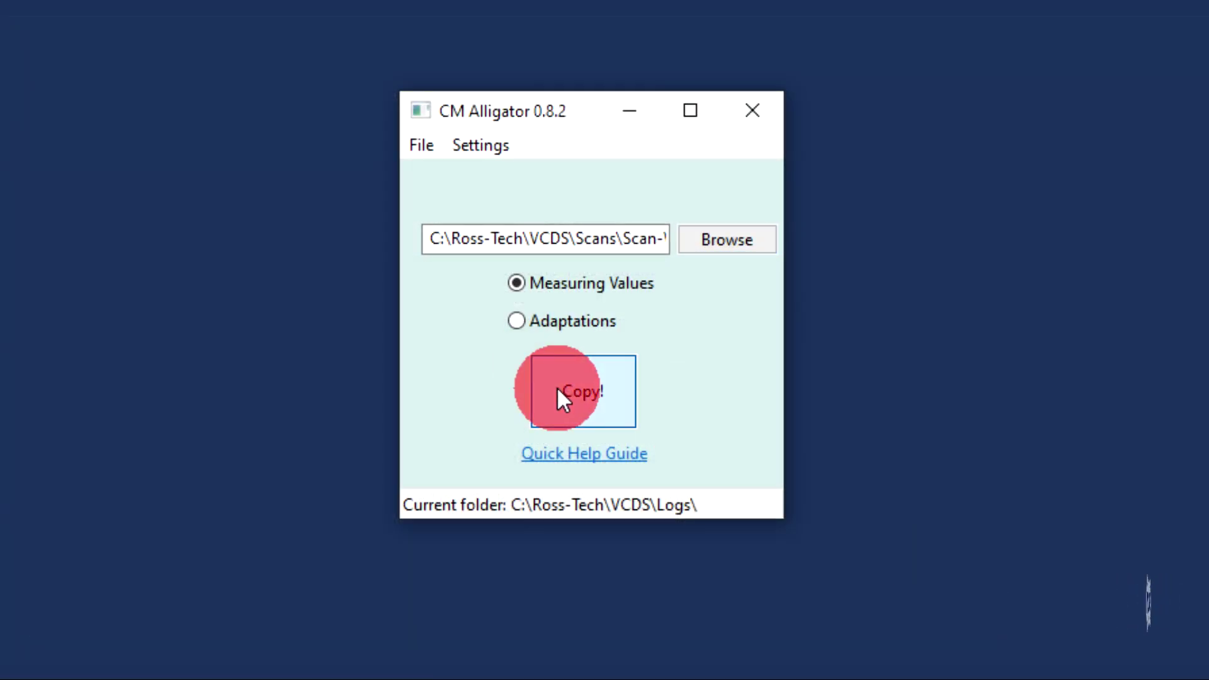
{"action": "left_click", "coordinate": [558, 388]}
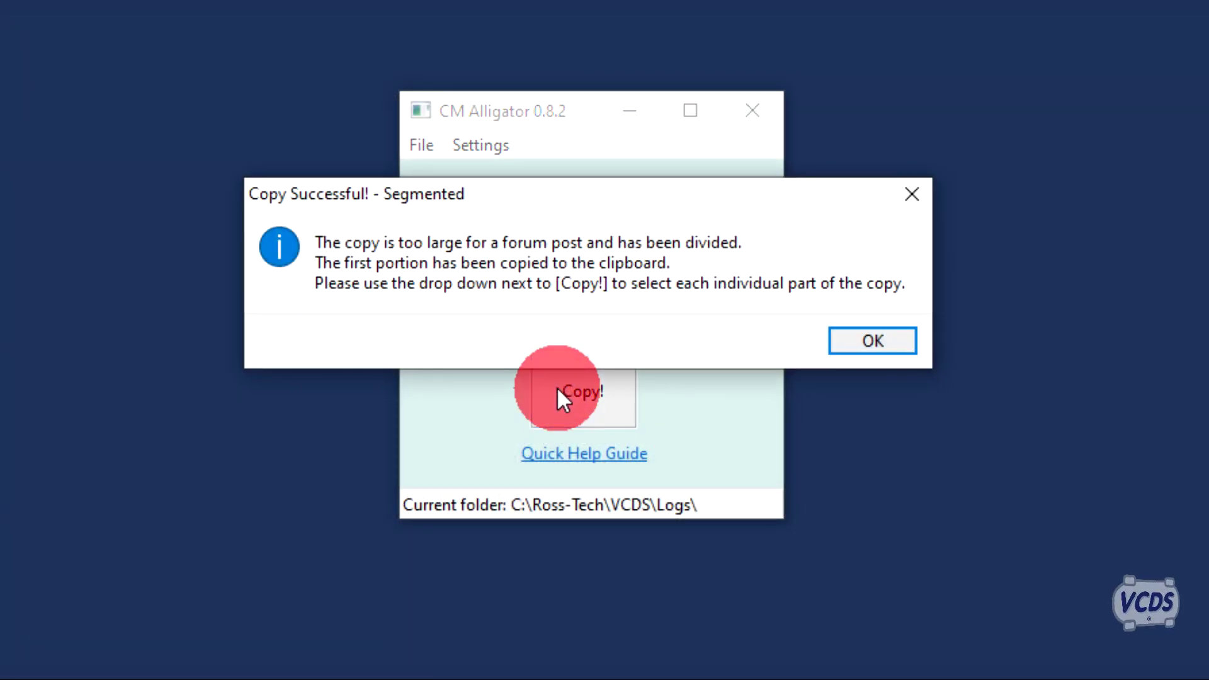
{"action": "left_click", "coordinate": [843, 340]}
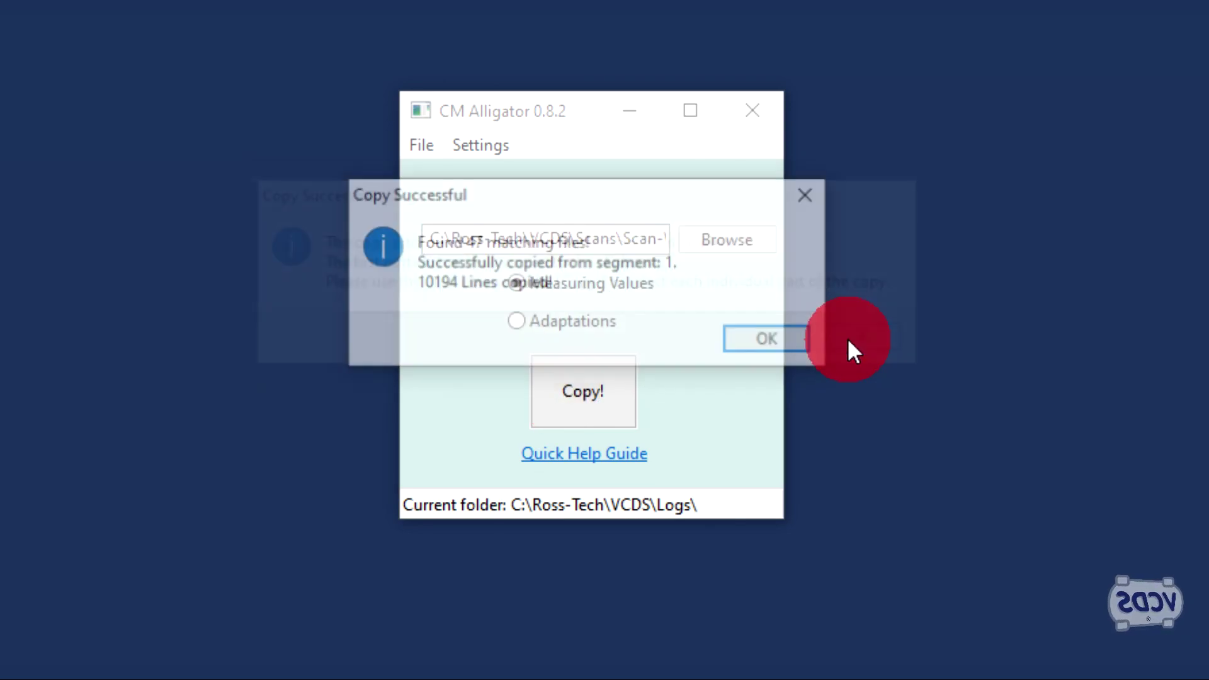
{"action": "left_click", "coordinate": [786, 340]}
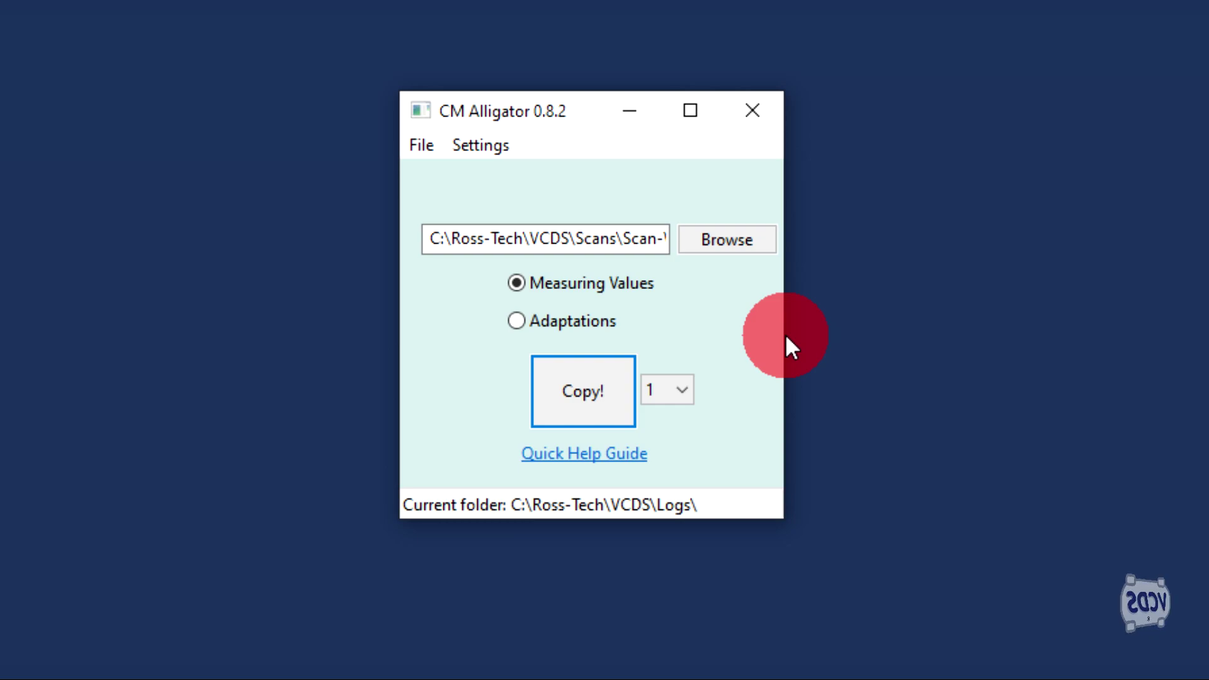
Step: Copy measuring values segment 2 (2823 lines) to the clipboard
{"action": "left_click", "coordinate": [687, 390]}
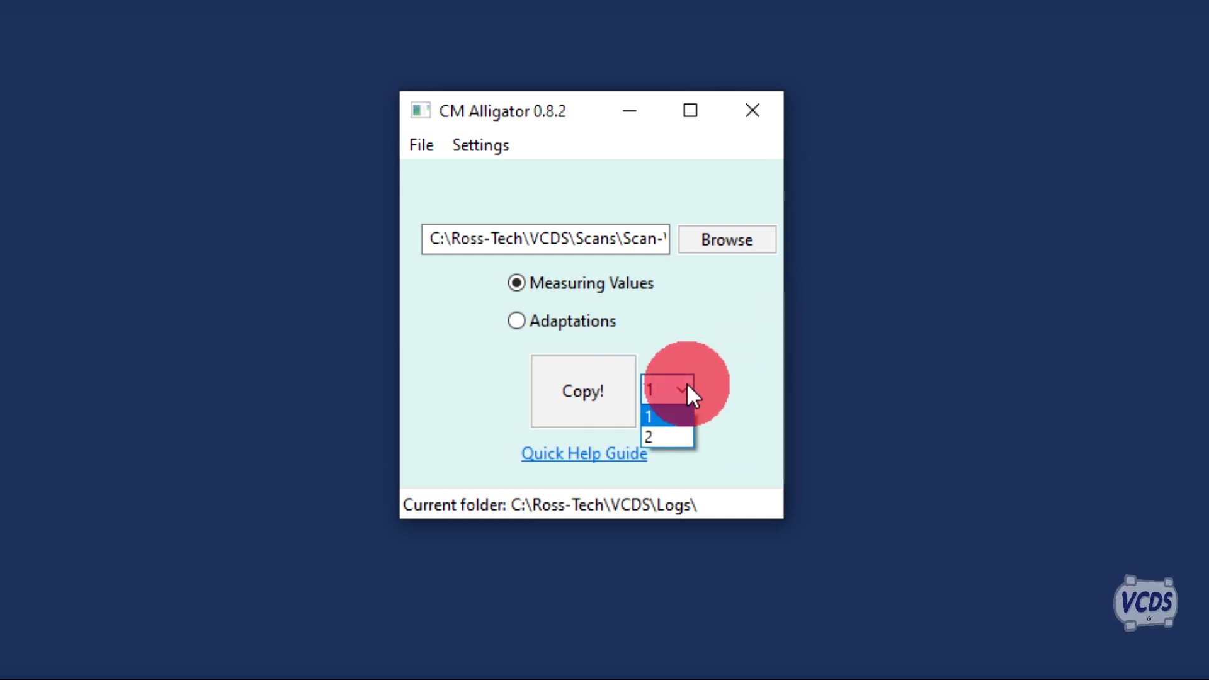
{"action": "left_click", "coordinate": [670, 435]}
{"action": "left_click", "coordinate": [558, 404]}
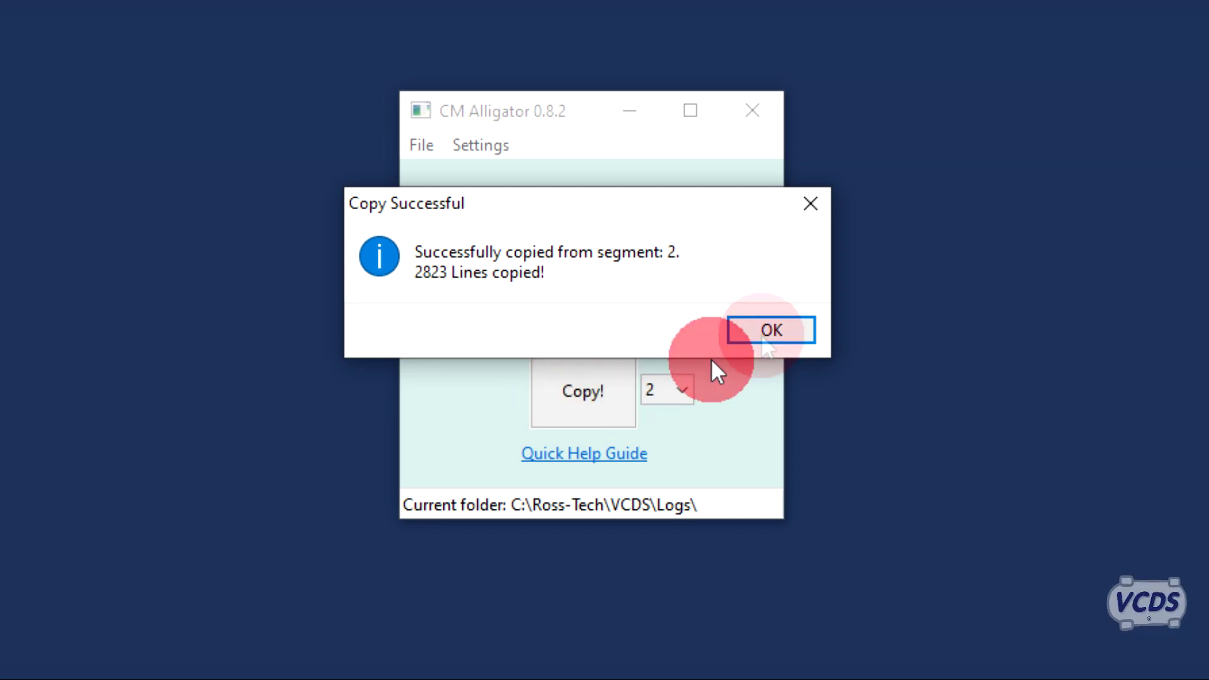
{"action": "left_click", "coordinate": [772, 325]}
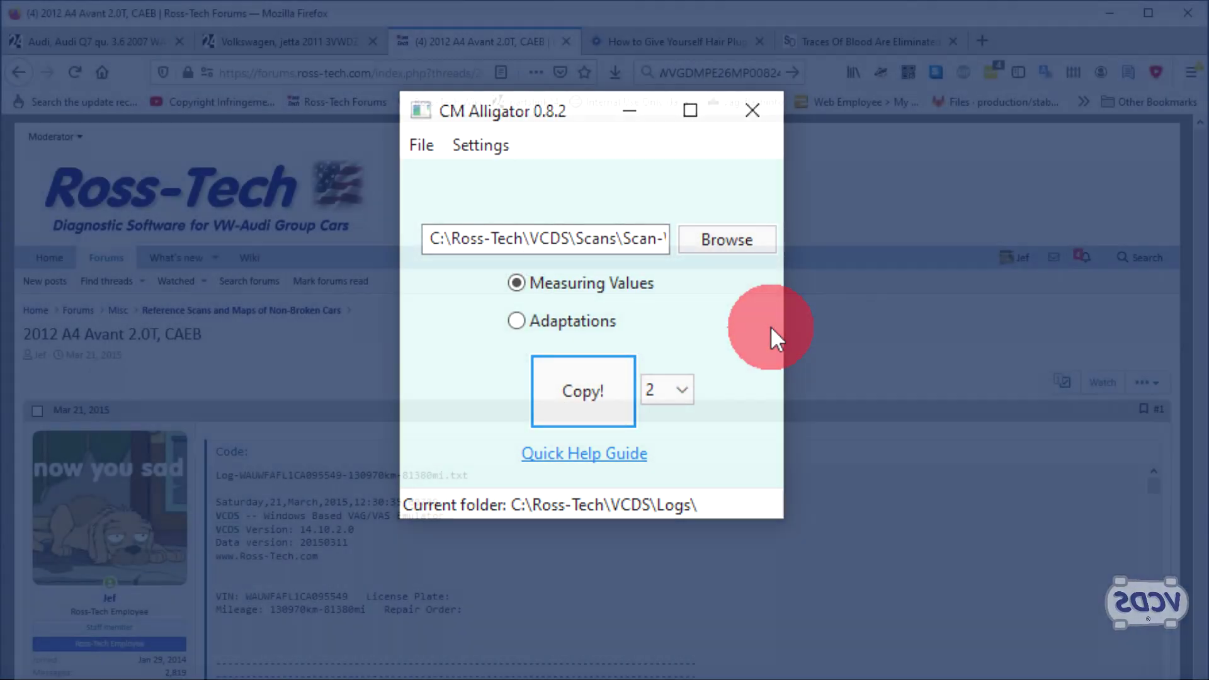